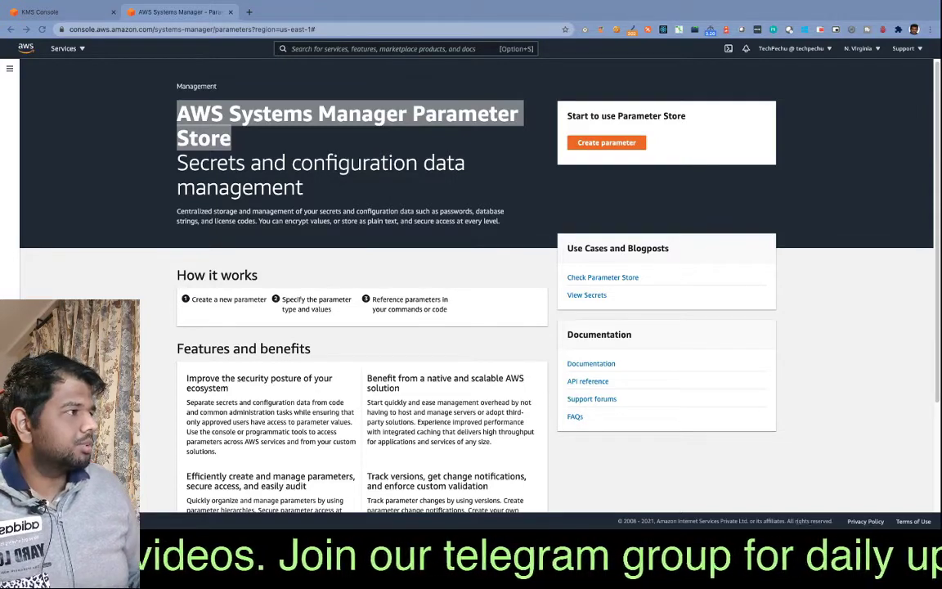
click(79, 167)
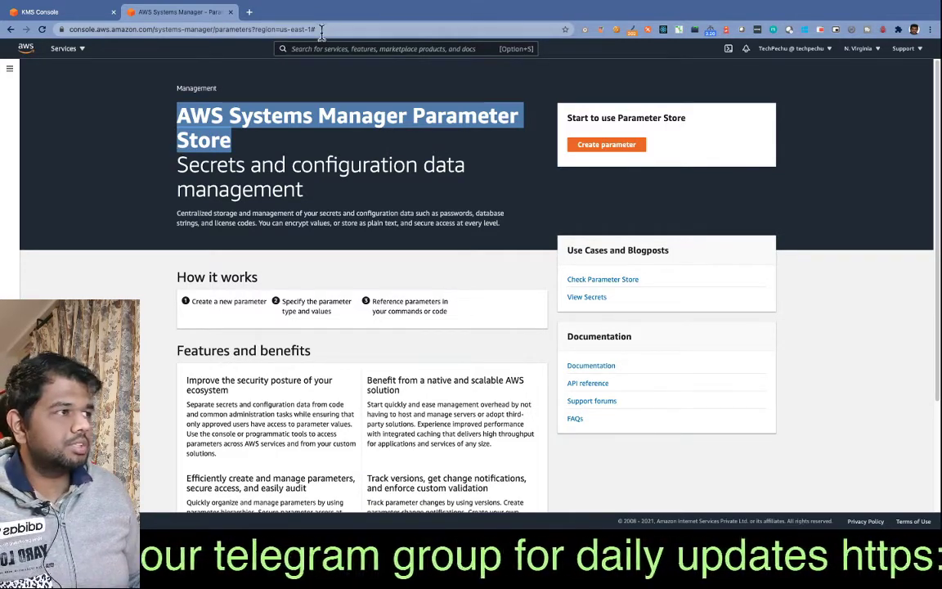
click(303, 49)
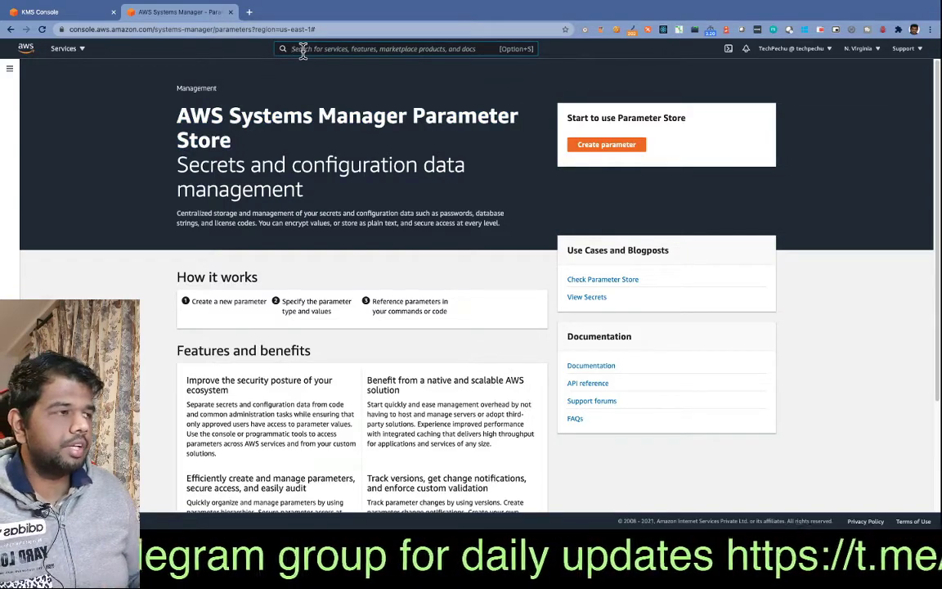
scroll(579, 193, down, 3)
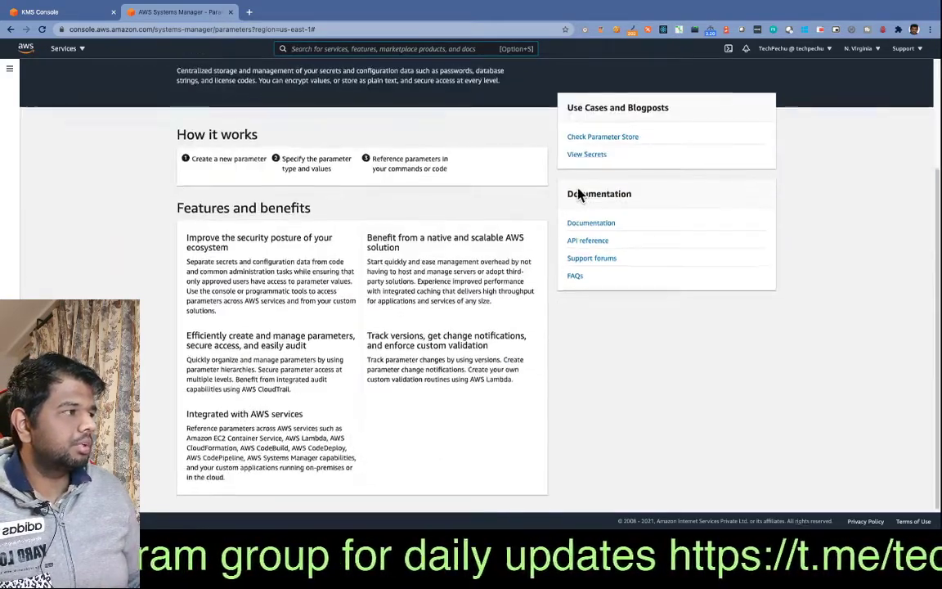
scroll(579, 194, up, 3)
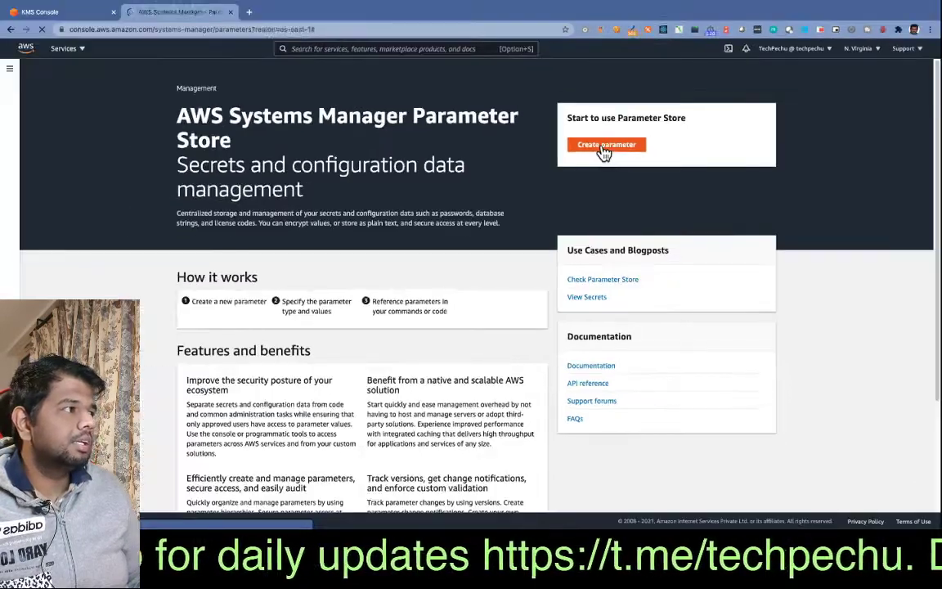
Start creating a new parameter in Parameter Store and name it /tp/dev/var1
click(607, 147)
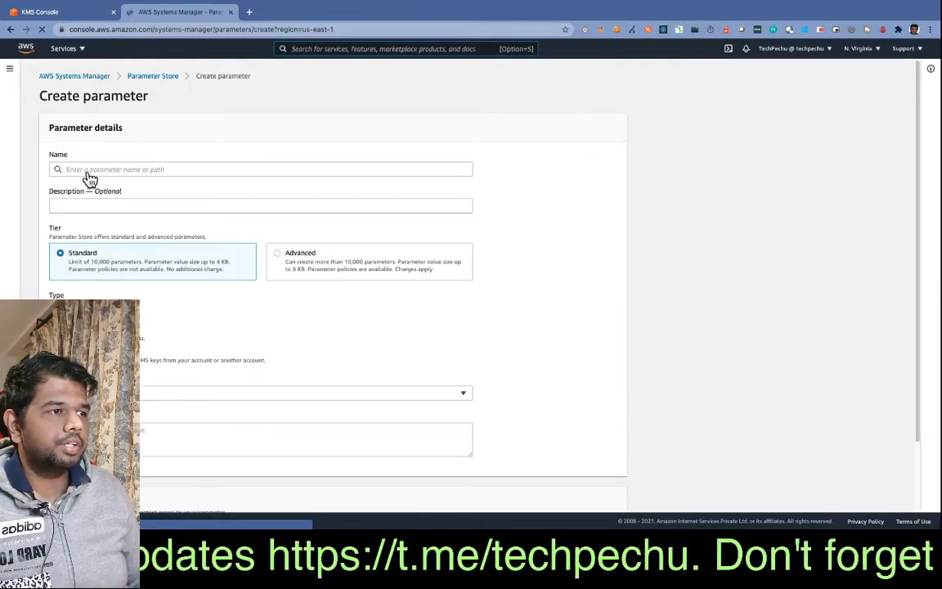
click(88, 170)
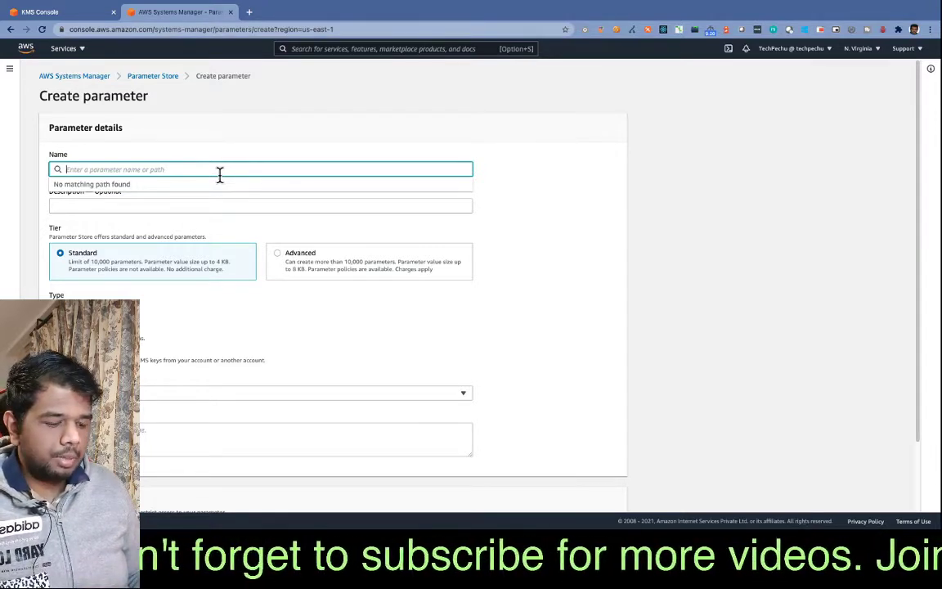
text(/tp)
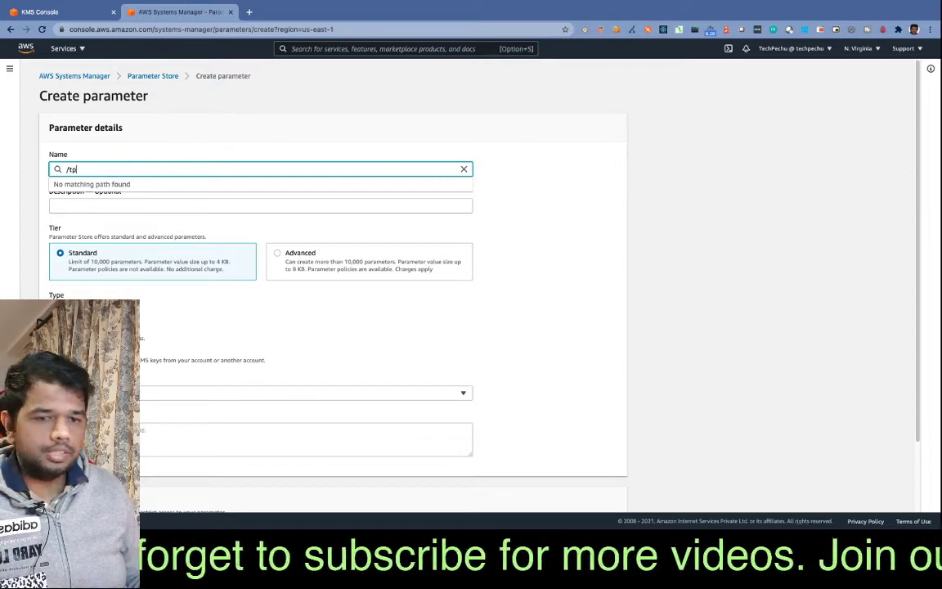
text(/dev)
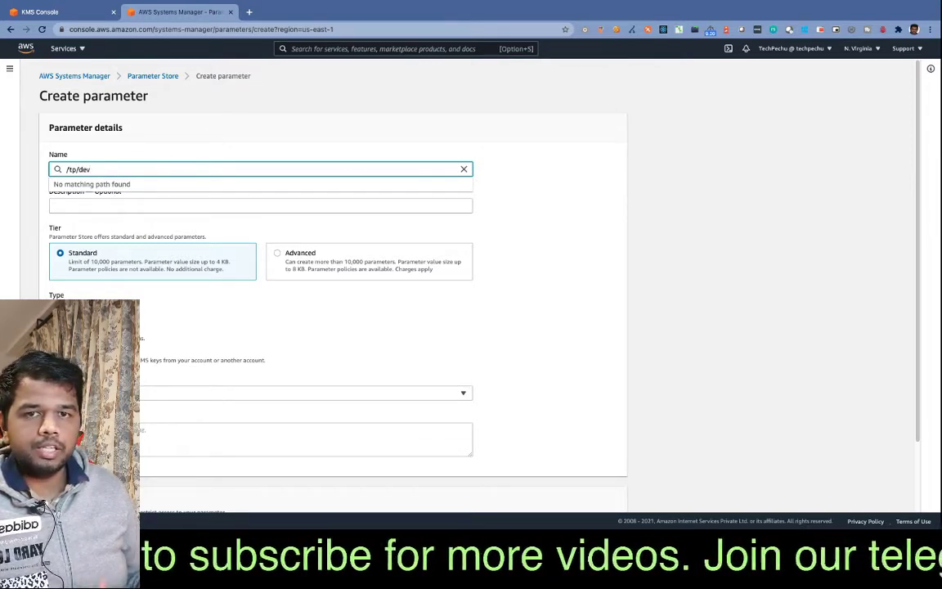
text(/)
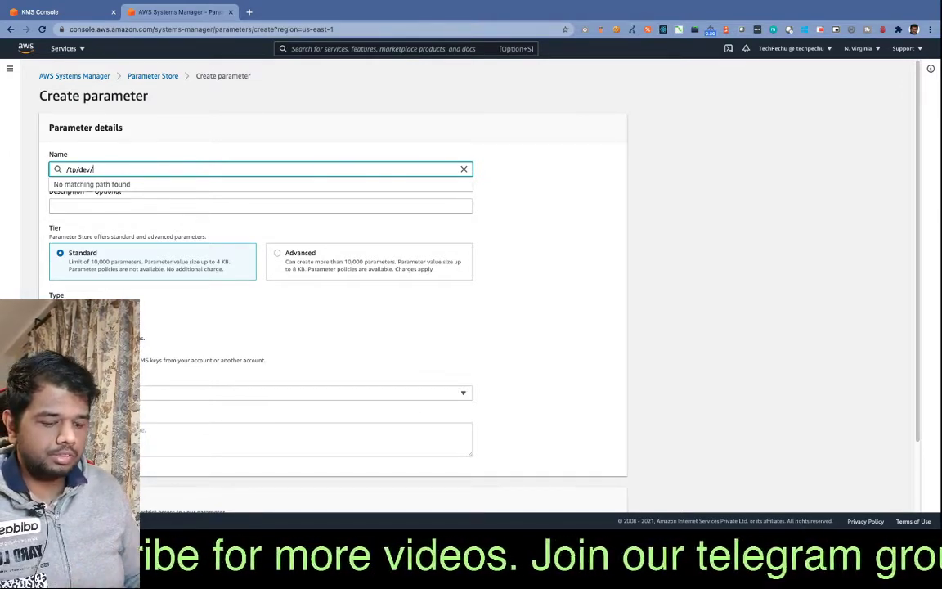
text(var1)
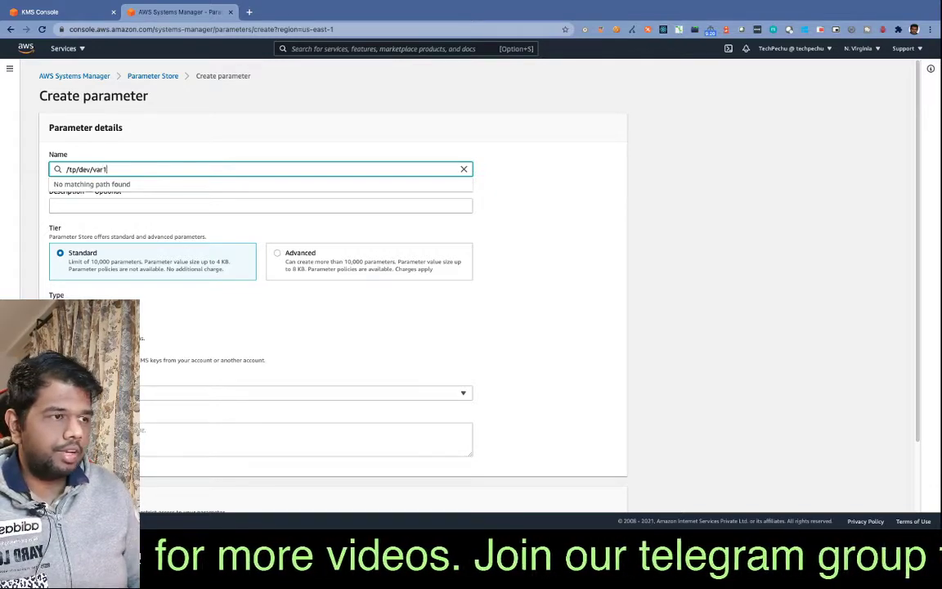
key(BackSpace)
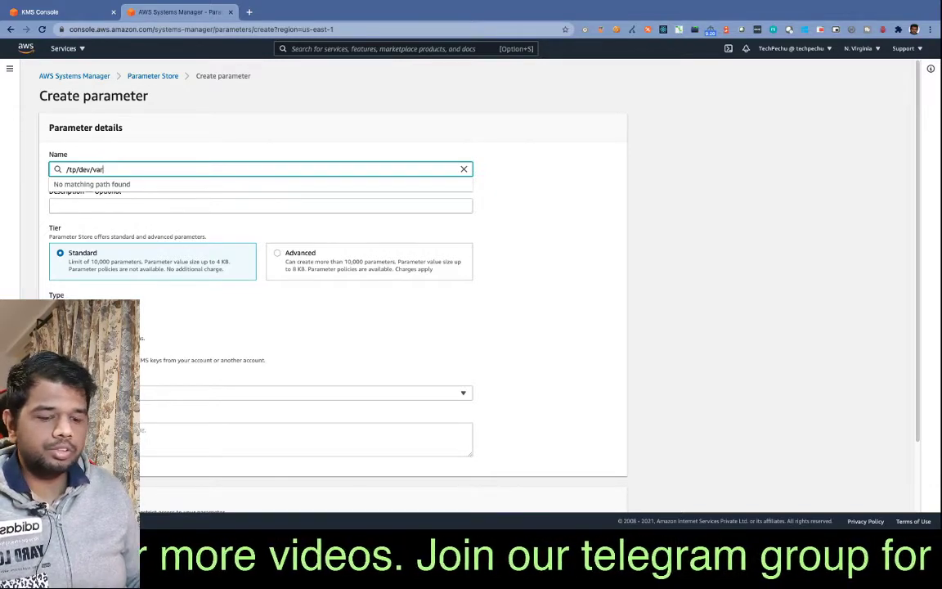
text(1)
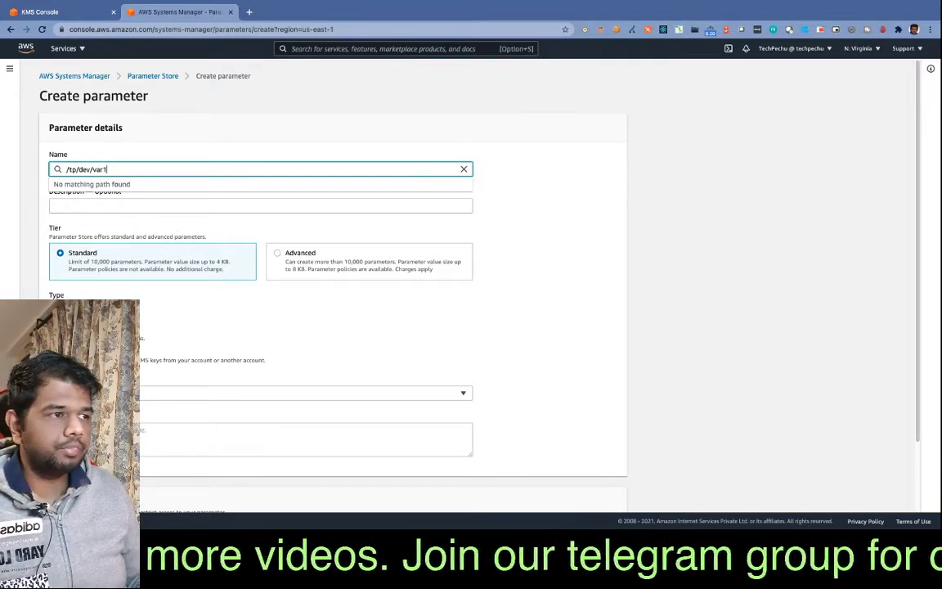
click(223, 155)
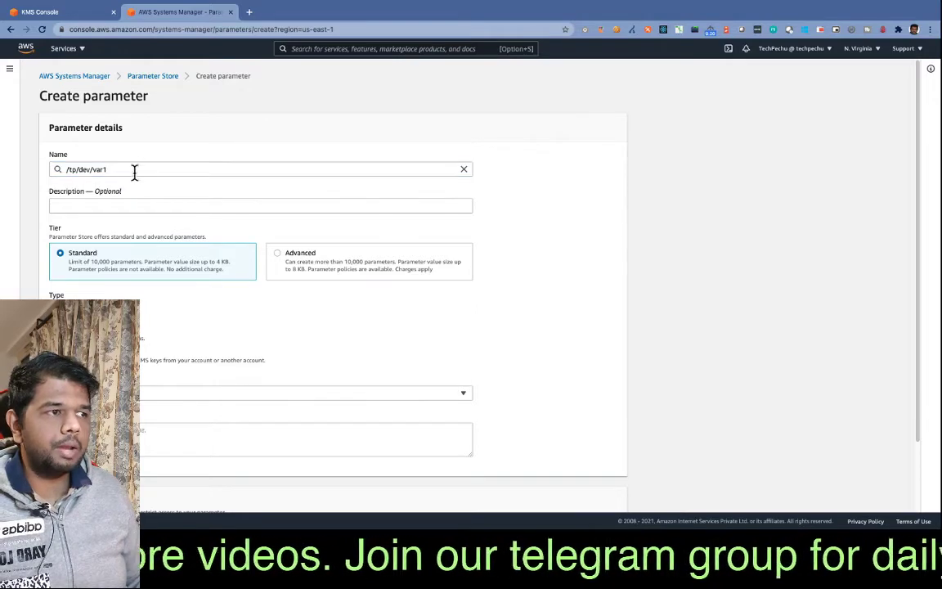
Enter "dev var1" as the parameter's description
click(85, 207)
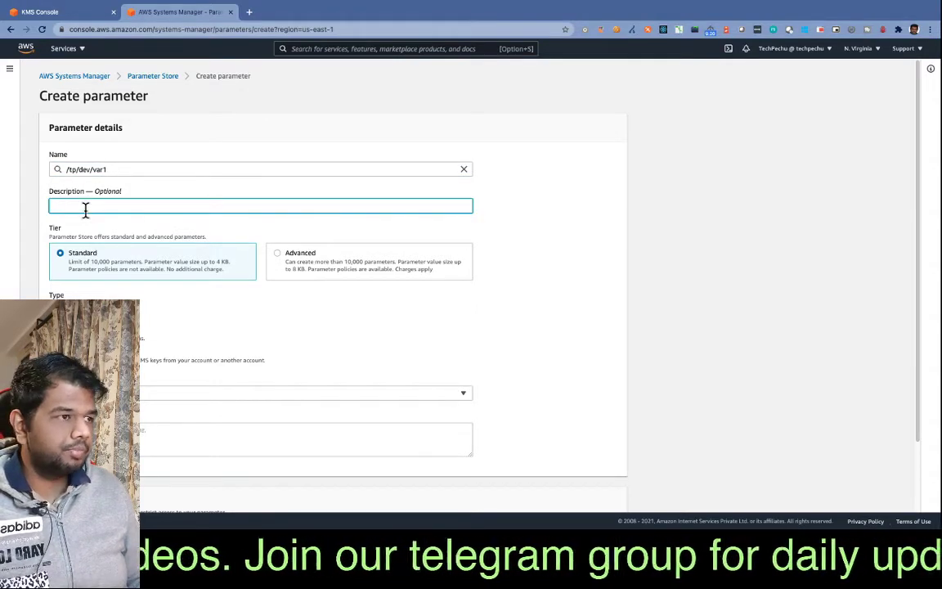
text(dev)
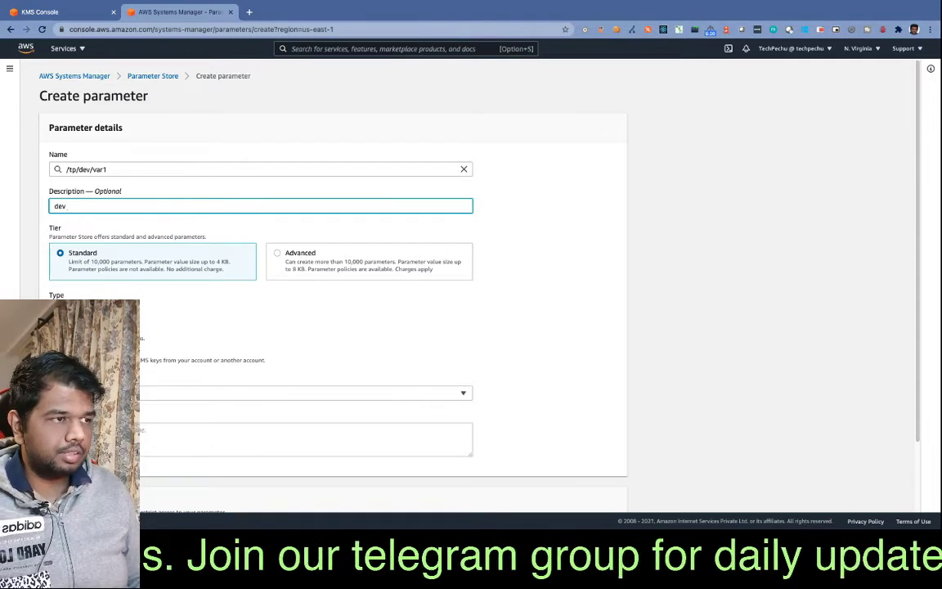
text( var1)
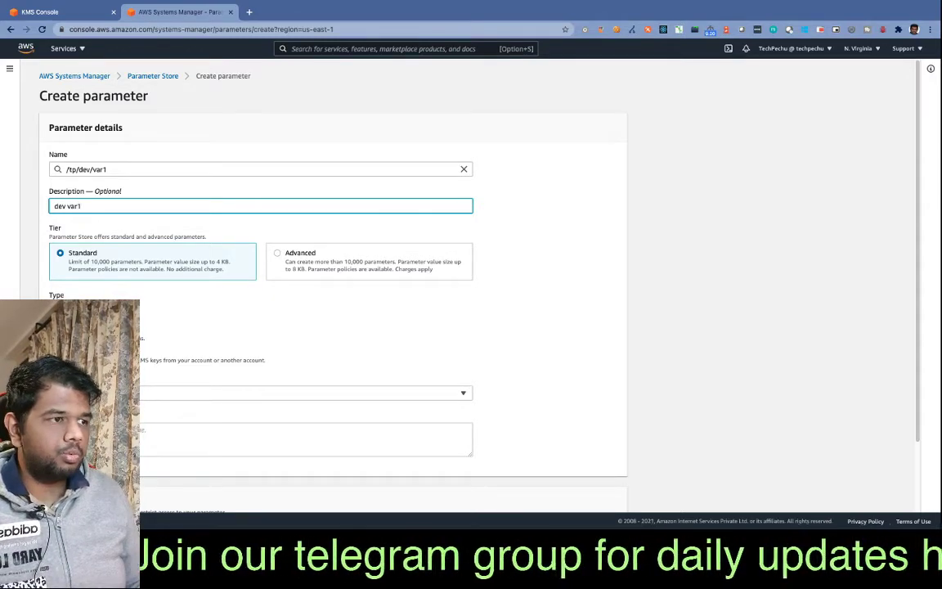
scroll(123, 267, down, 1)
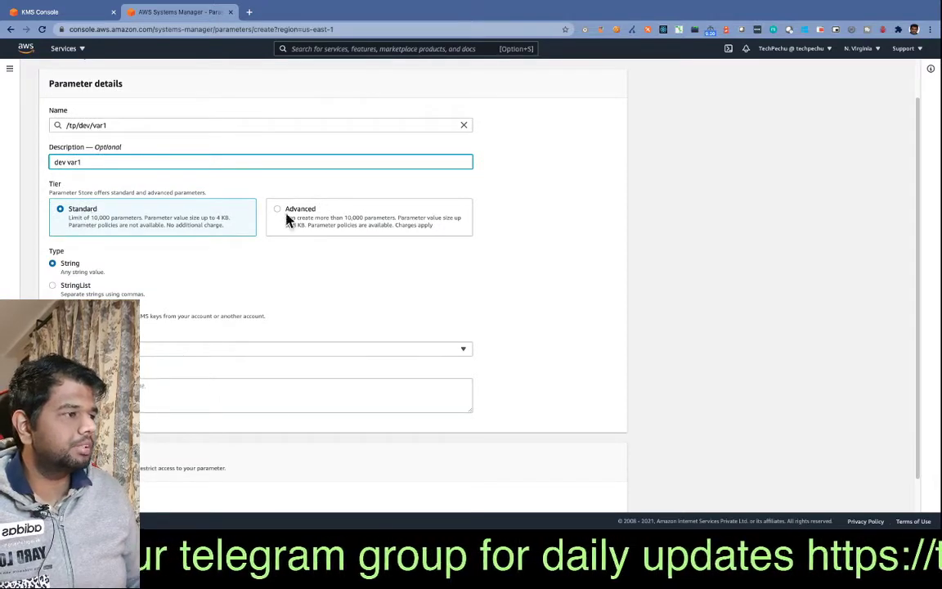
drag(302, 206, 316, 208)
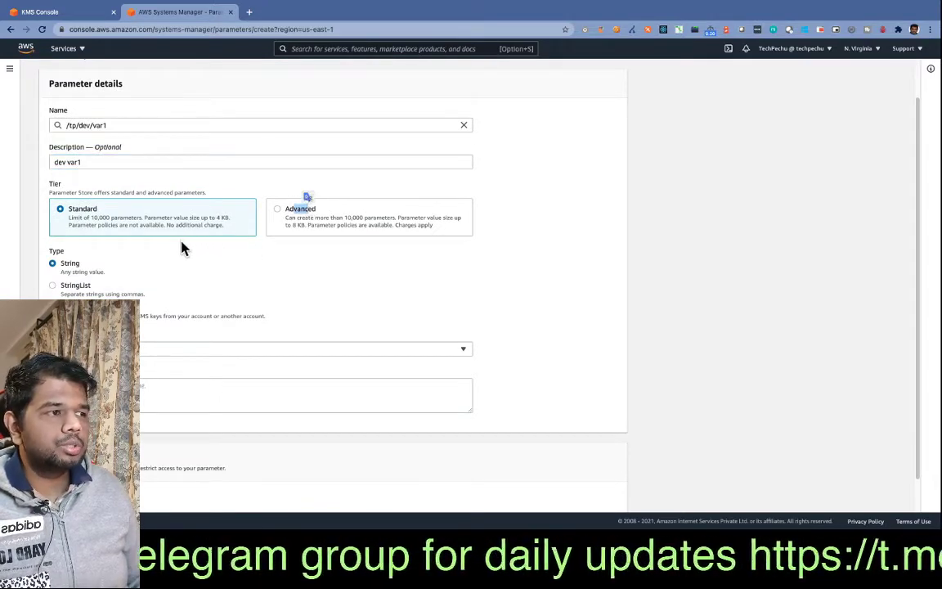
double_click(72, 206)
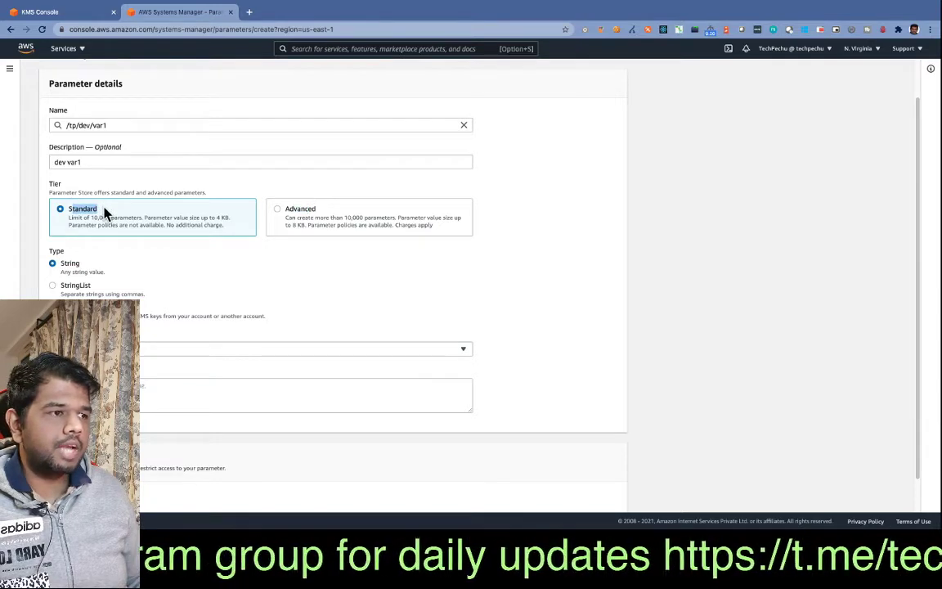
click(160, 274)
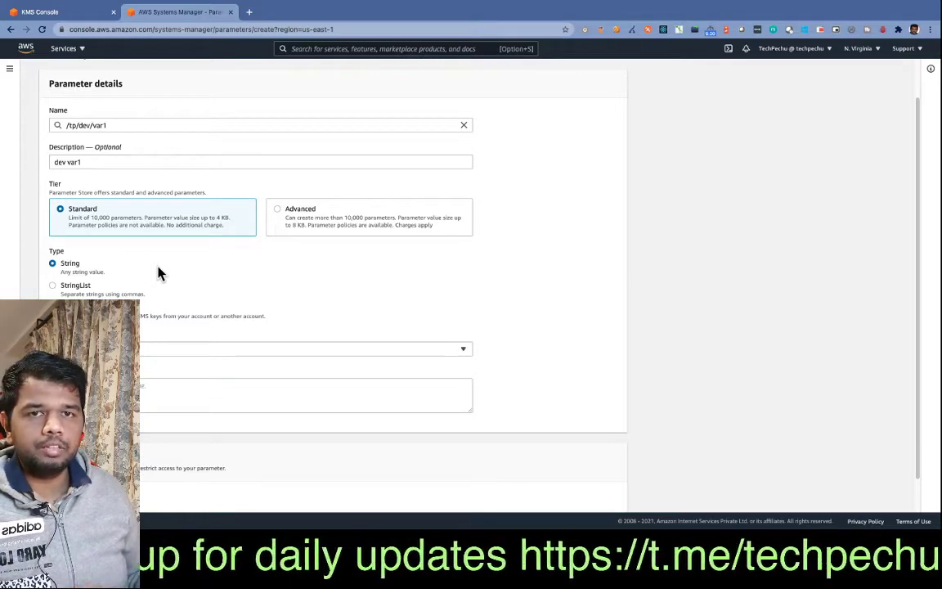
Set the parameter's type to String and its data type to text
double_click(78, 267)
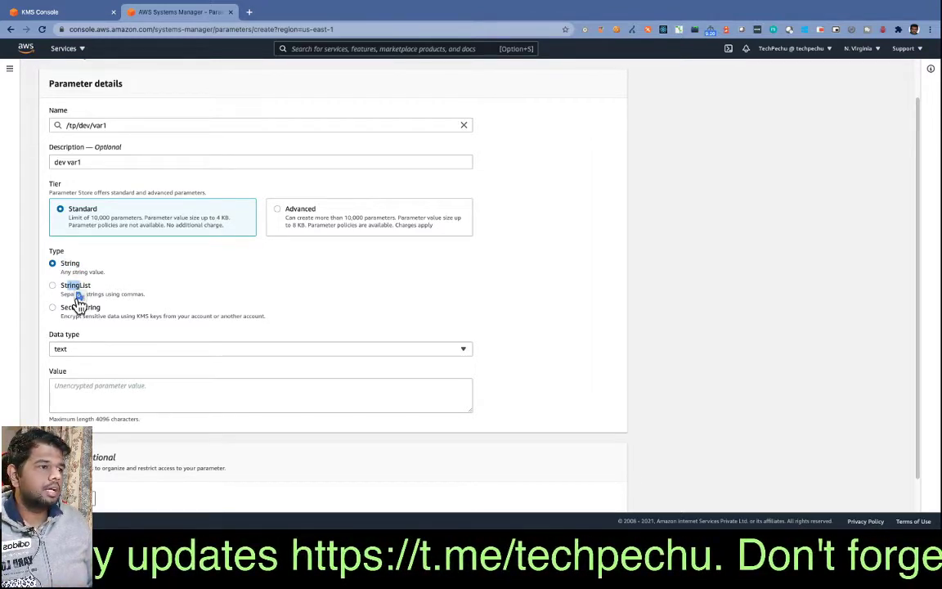
drag(70, 310, 115, 312)
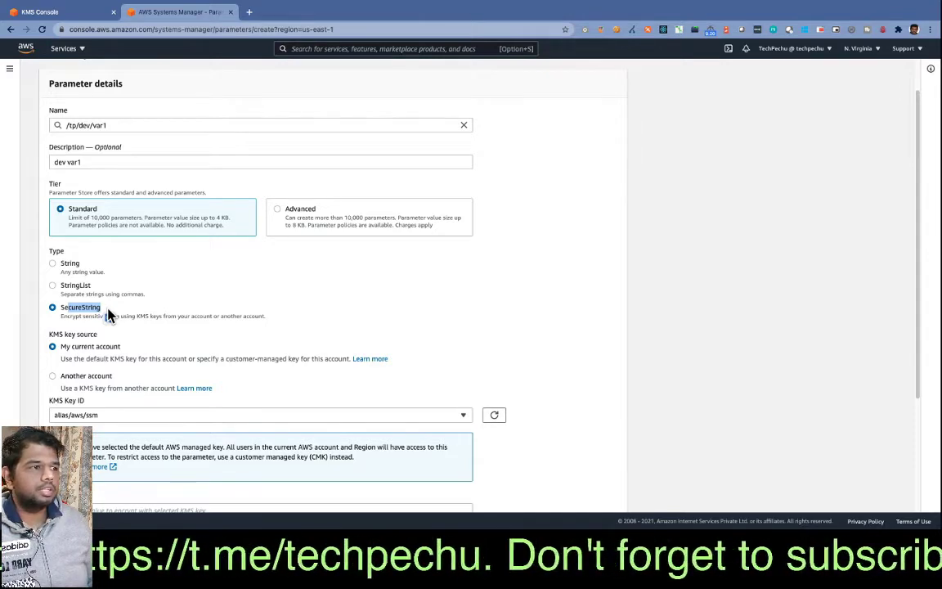
click(64, 266)
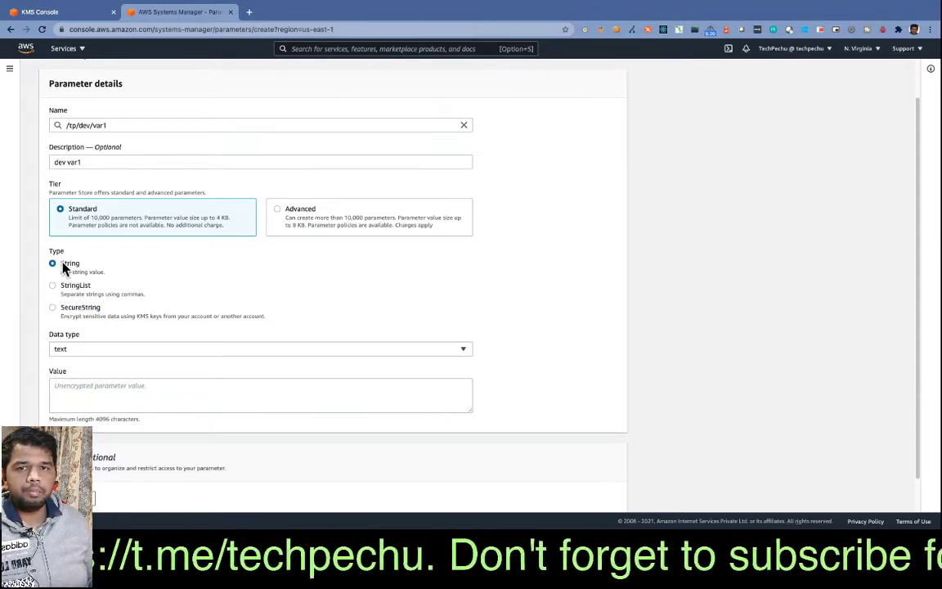
click(75, 352)
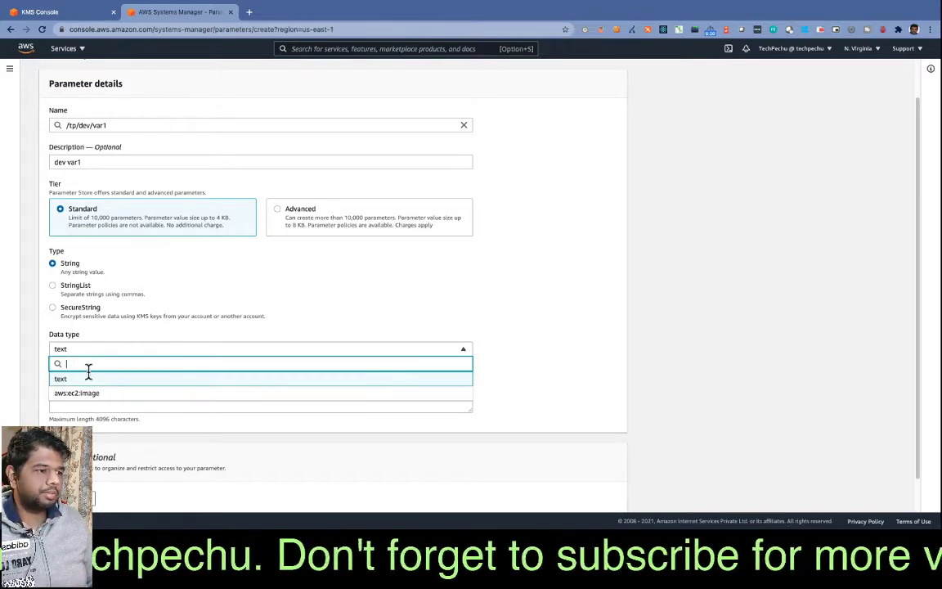
click(79, 382)
Enter "Tech pechu viewers are Awesome!" as the parameter's value and create the parameter
click(80, 389)
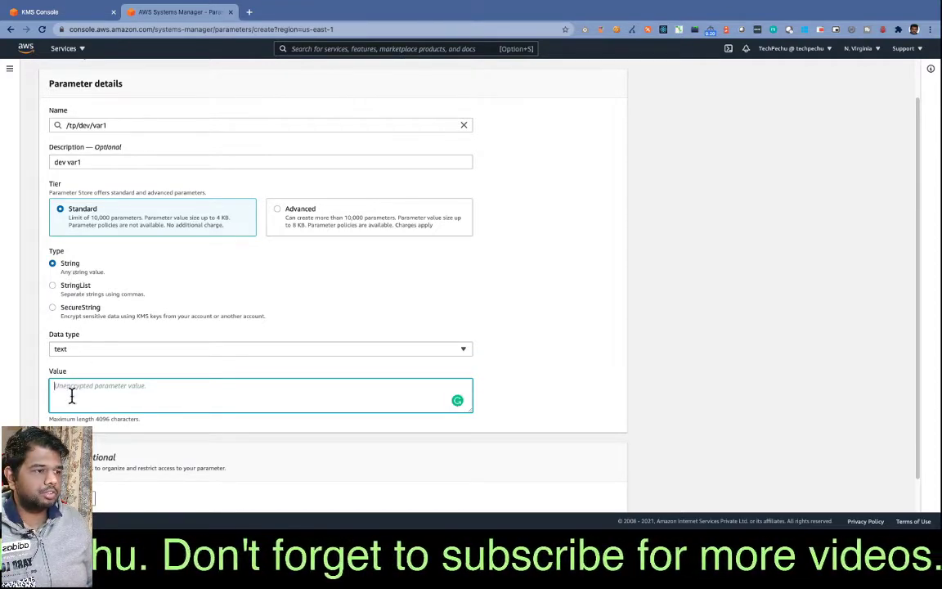
text(Tech)
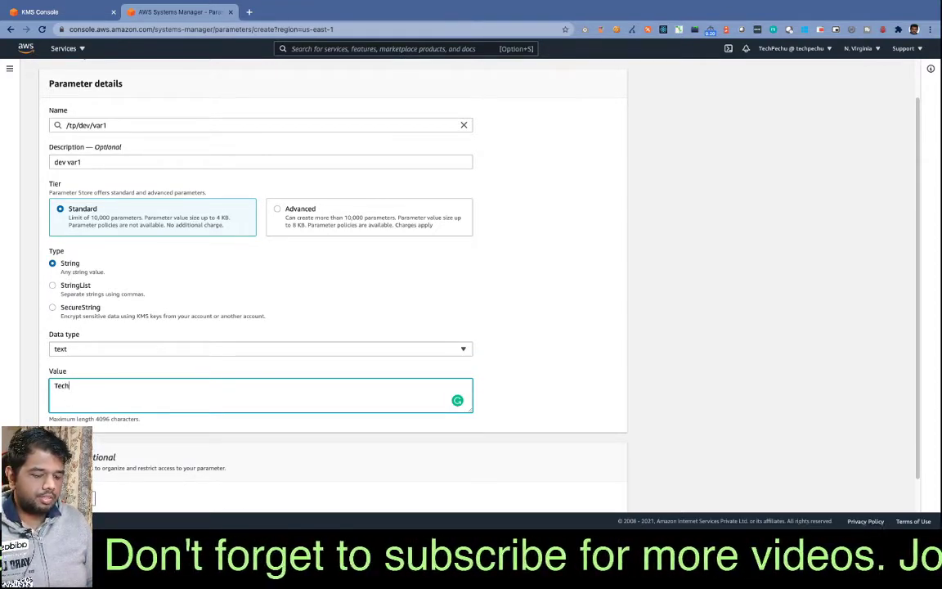
text( pechu v)
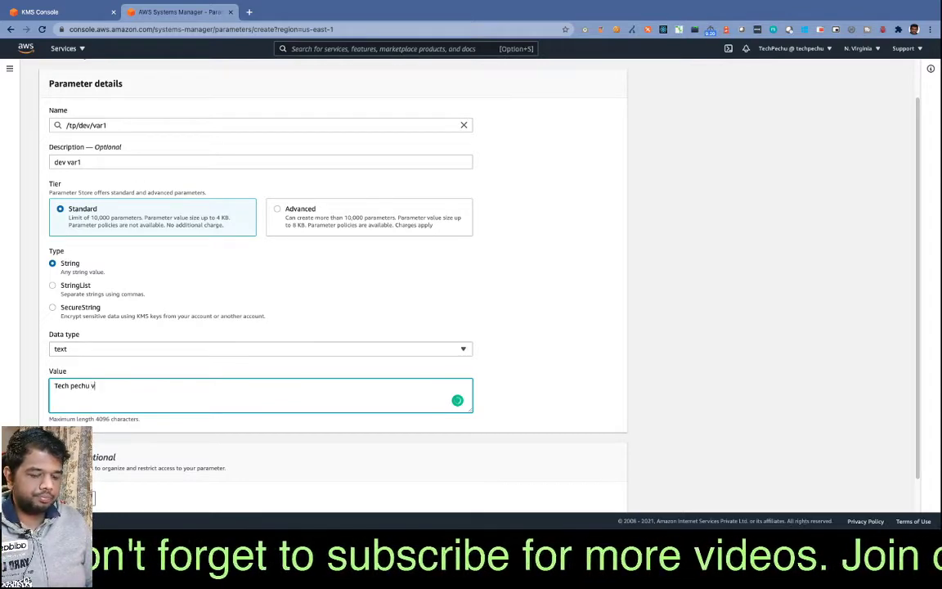
text(iewers)
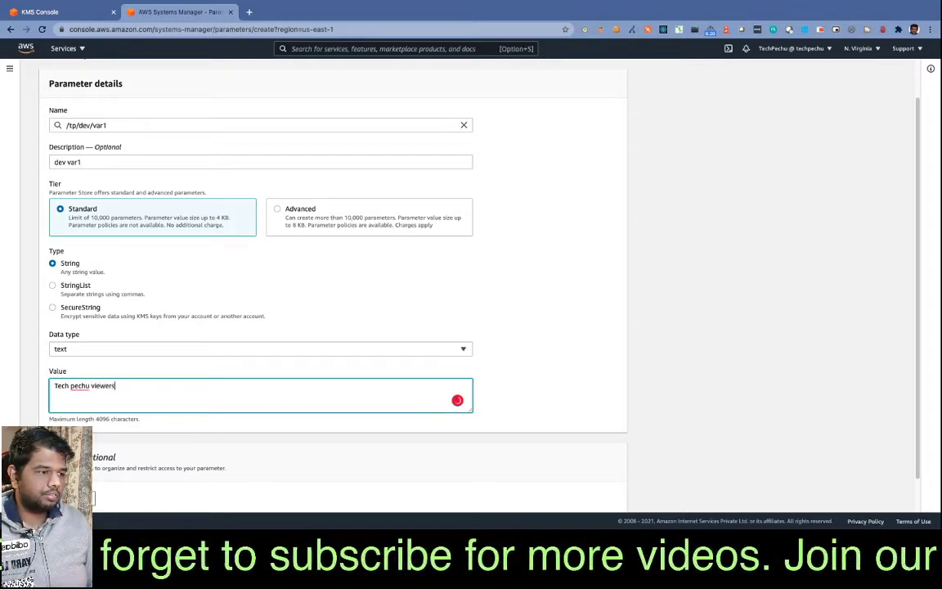
text( are Aweso)
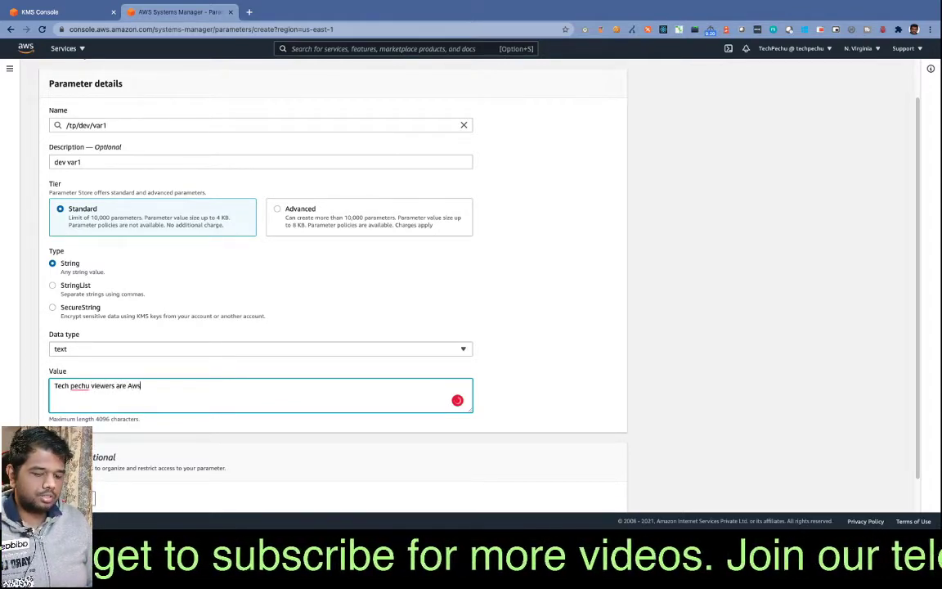
text(me!)
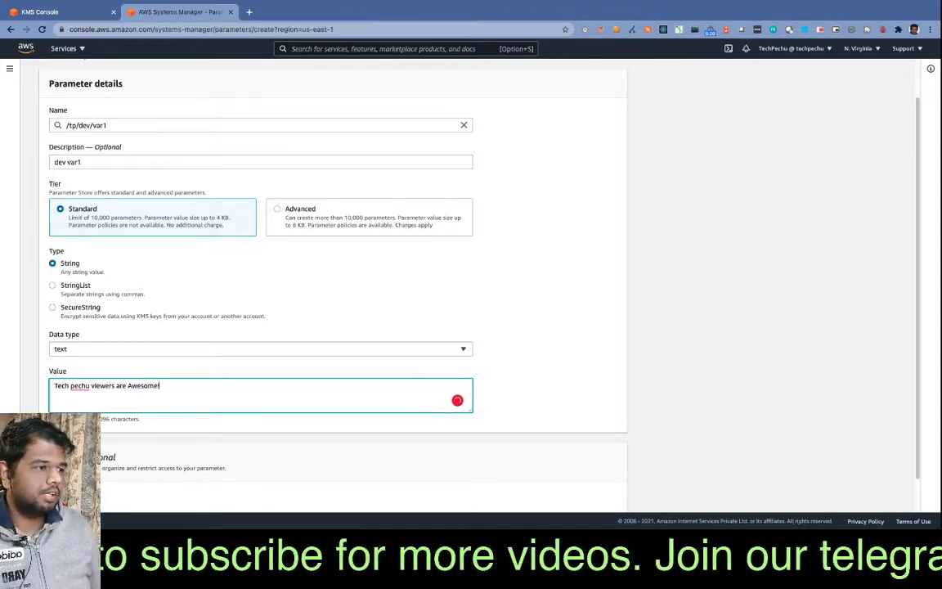
scroll(119, 381, down, 1)
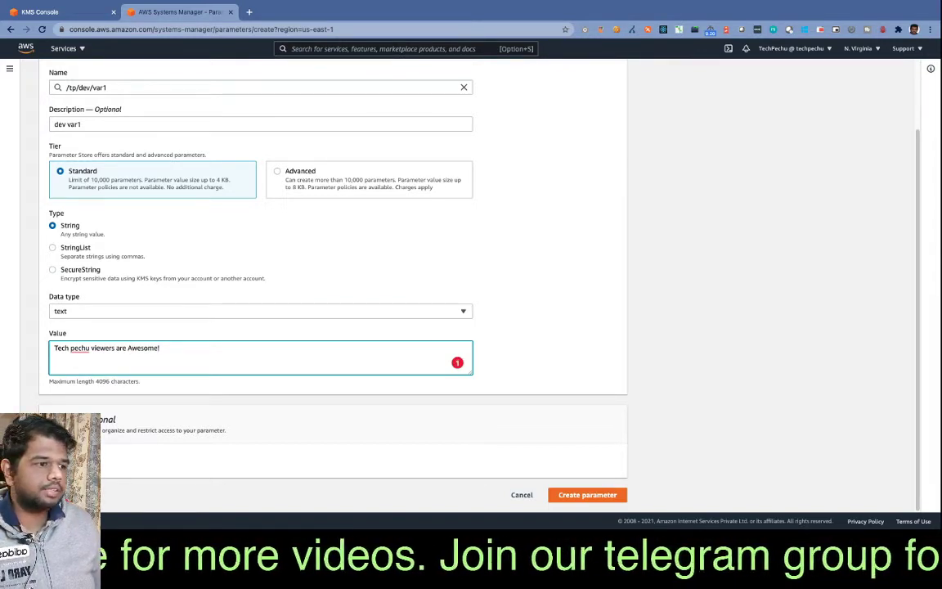
click(597, 501)
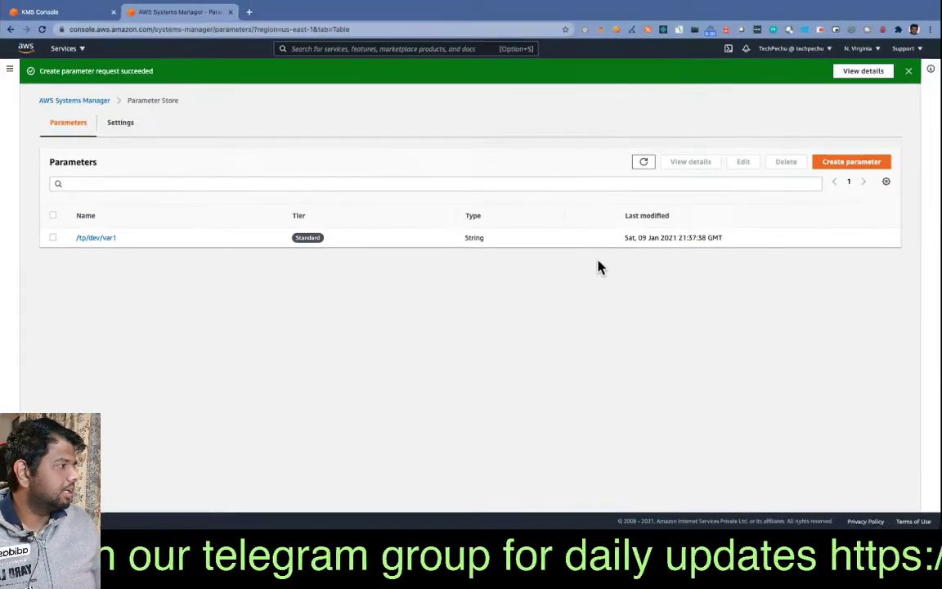
Open the details of the /tp/dev/var1 parameter from the parameter list
drag(635, 237, 665, 238)
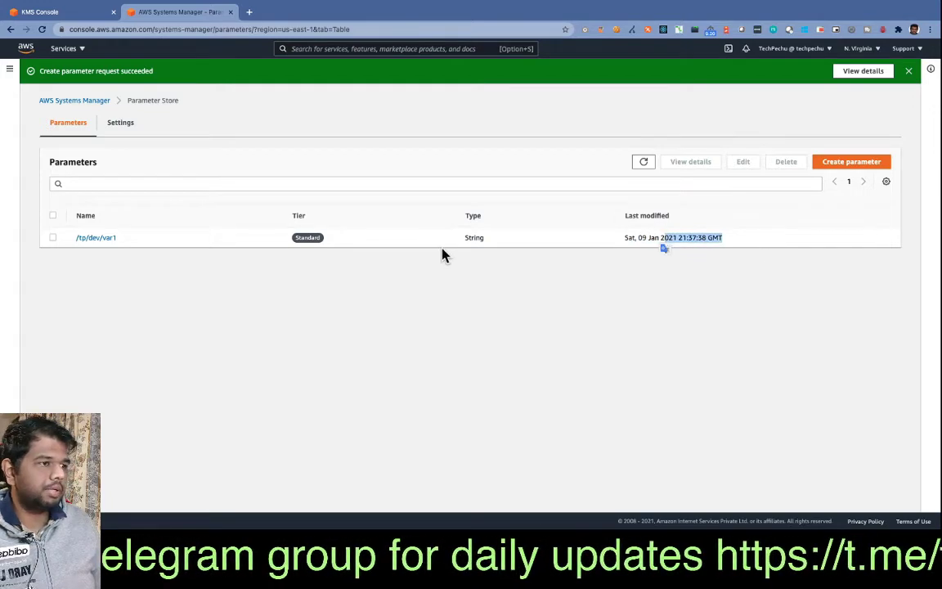
click(53, 238)
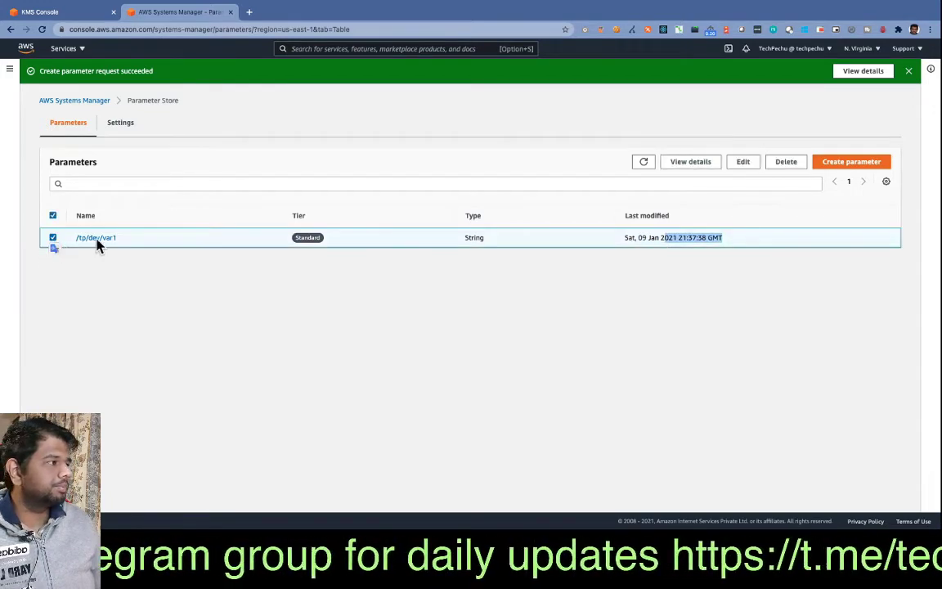
click(695, 163)
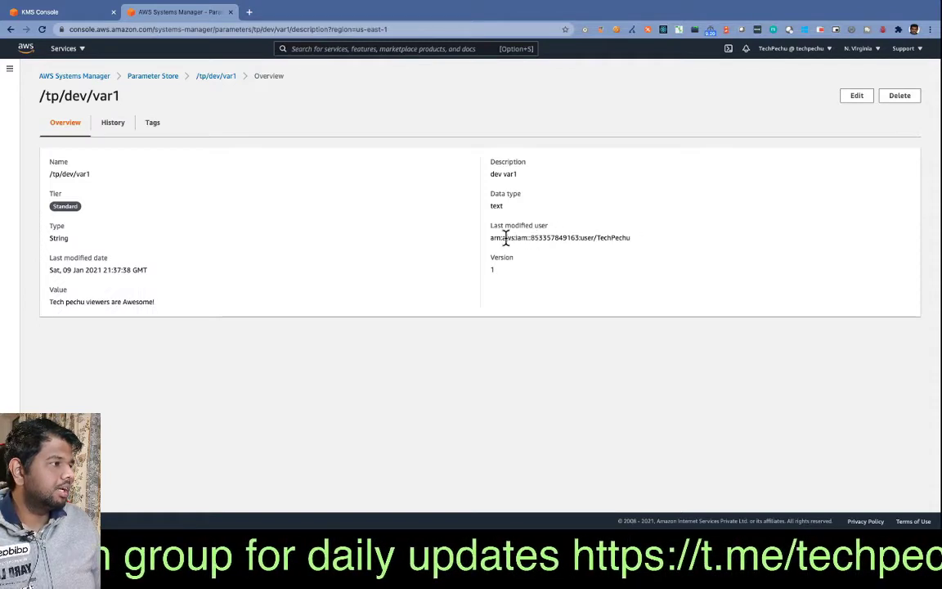
Review the last modified user and the version in the /tp/dev/var1 parameter's overview
drag(637, 241, 489, 240)
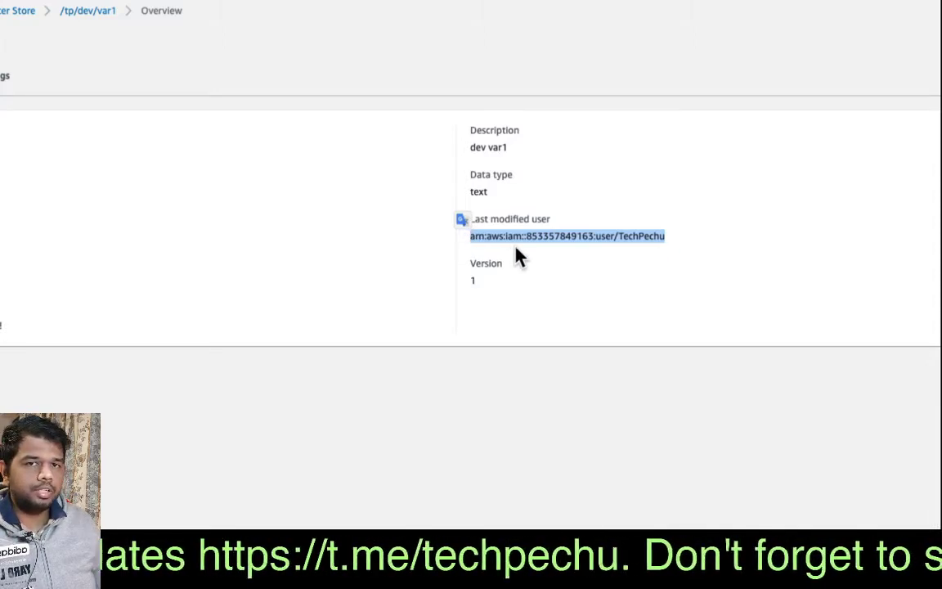
click(506, 279)
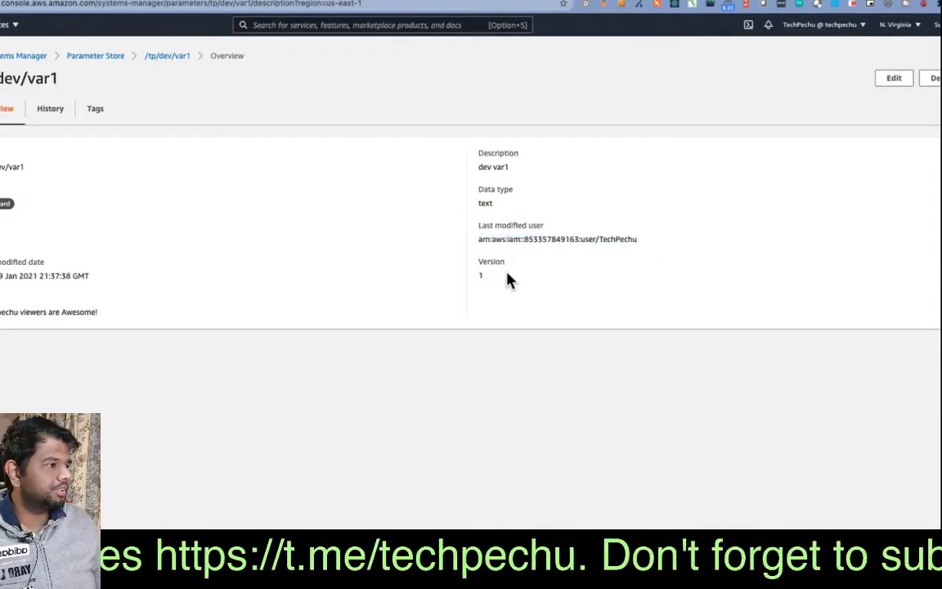
drag(507, 280, 463, 281)
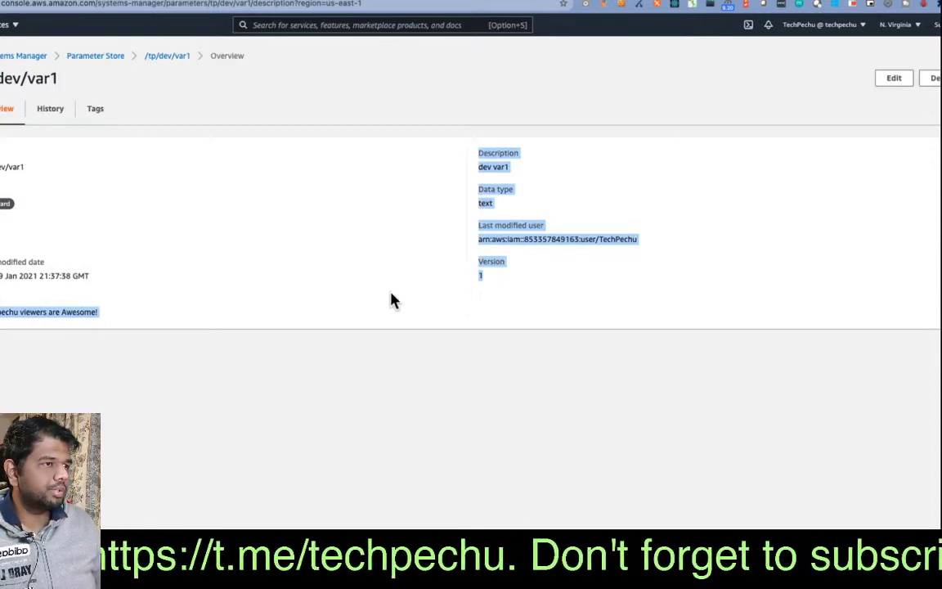
click(171, 228)
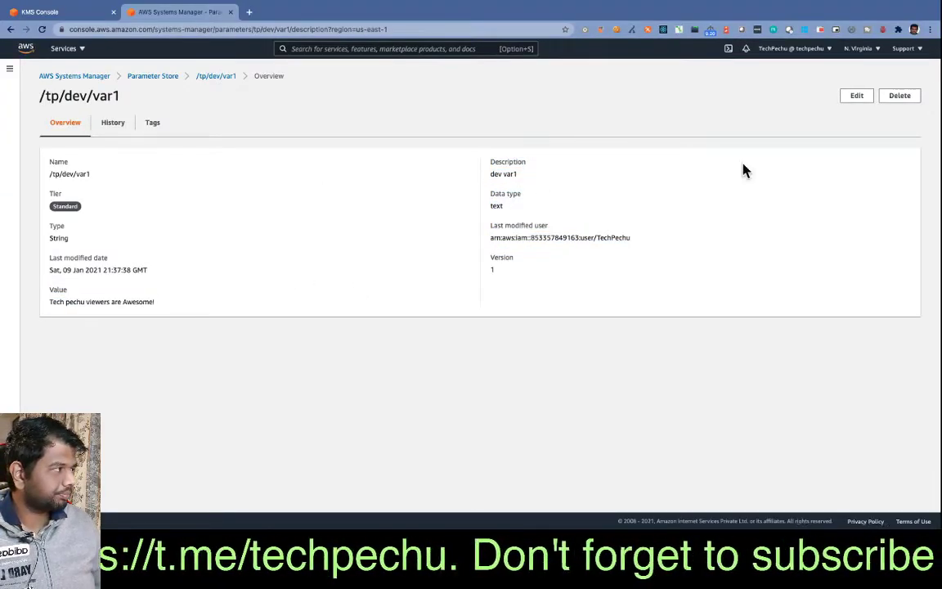
Edit the /tp/dev/var1 parameter's value to "TechPechu viewers are Awesome!!" and save the changes
click(855, 98)
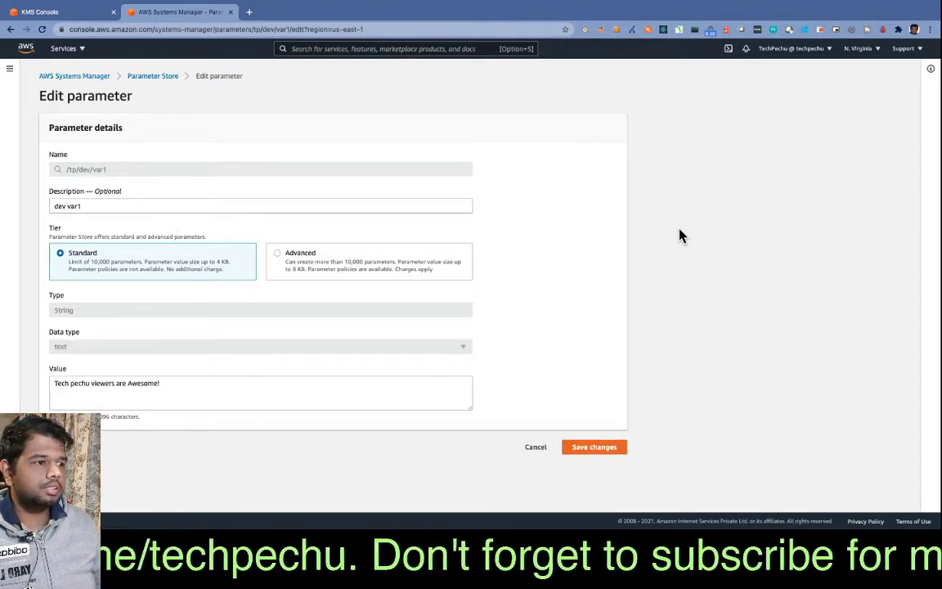
click(174, 381)
text(!)
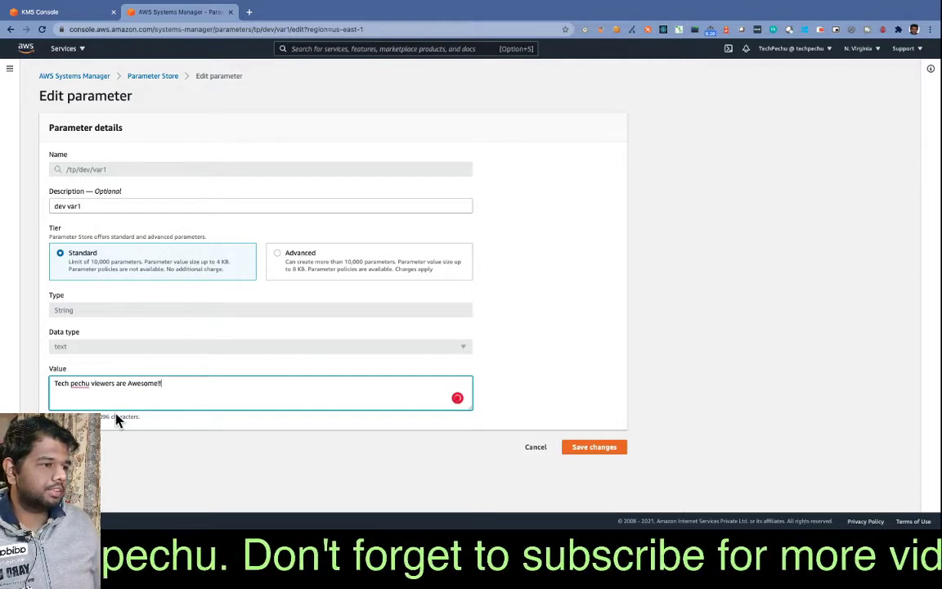
mouse_move(75, 384)
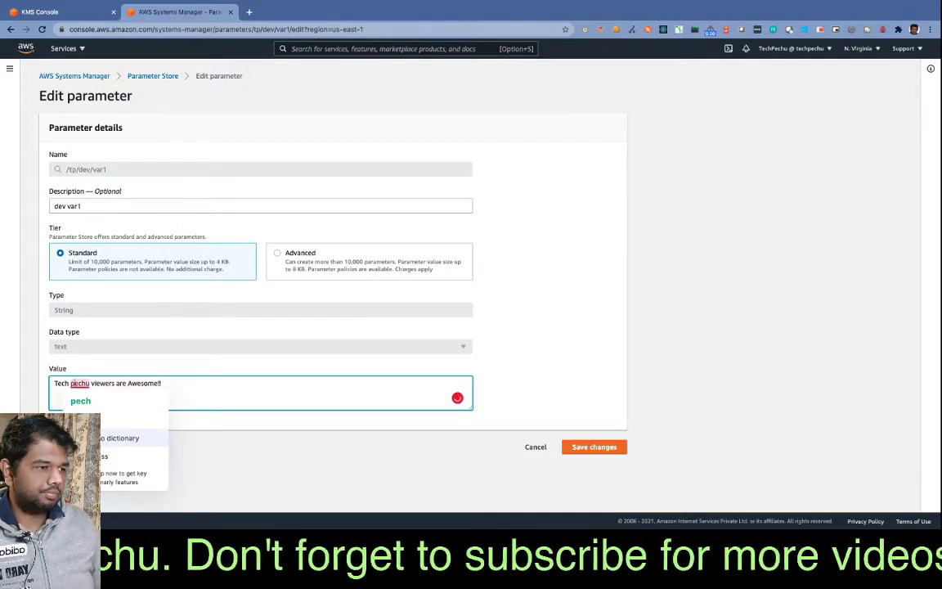
key(BackSpace)
key(BackSpace)
text(P)
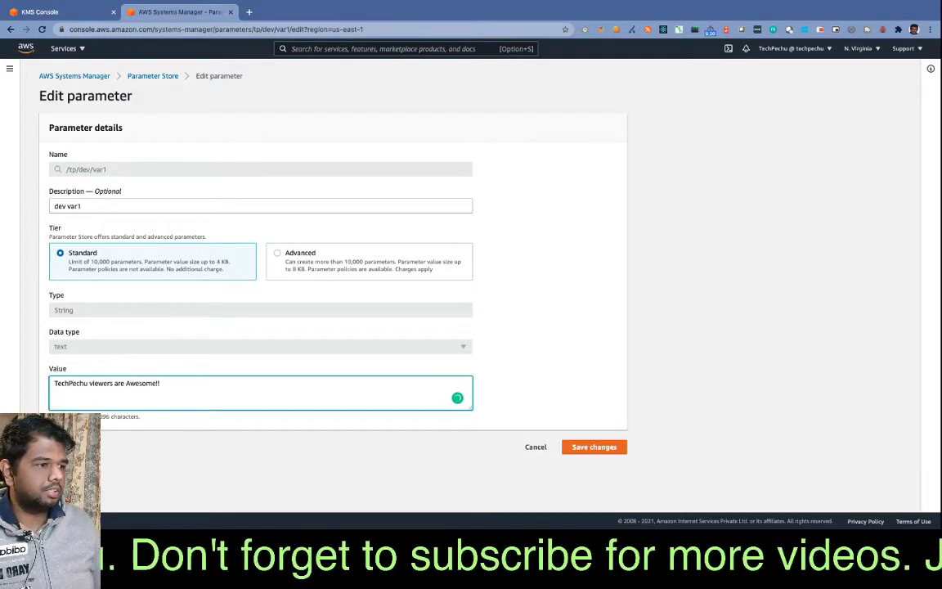
click(584, 449)
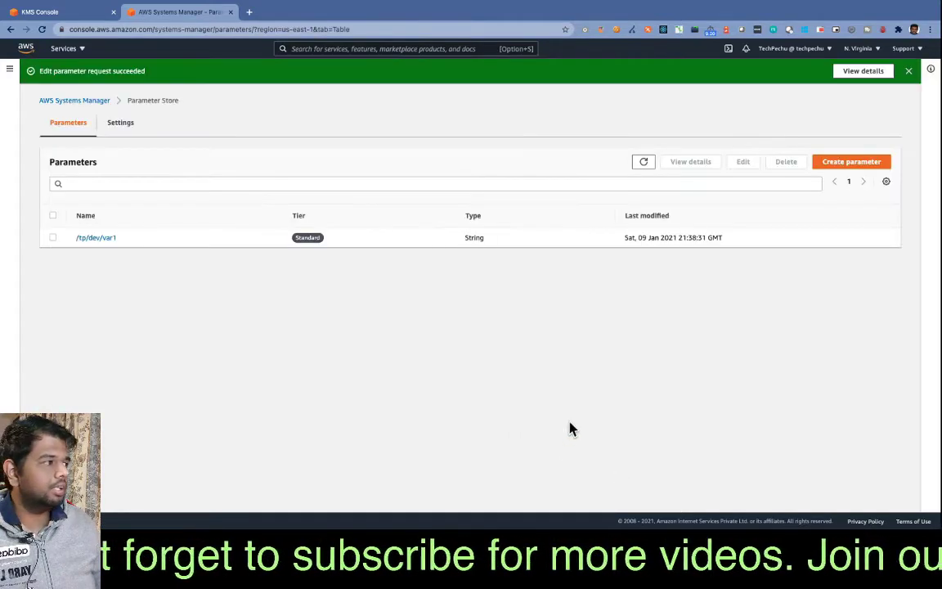
Open the details of the edited /tp/dev/var1 parameter and examine its version and version history
click(53, 238)
click(690, 163)
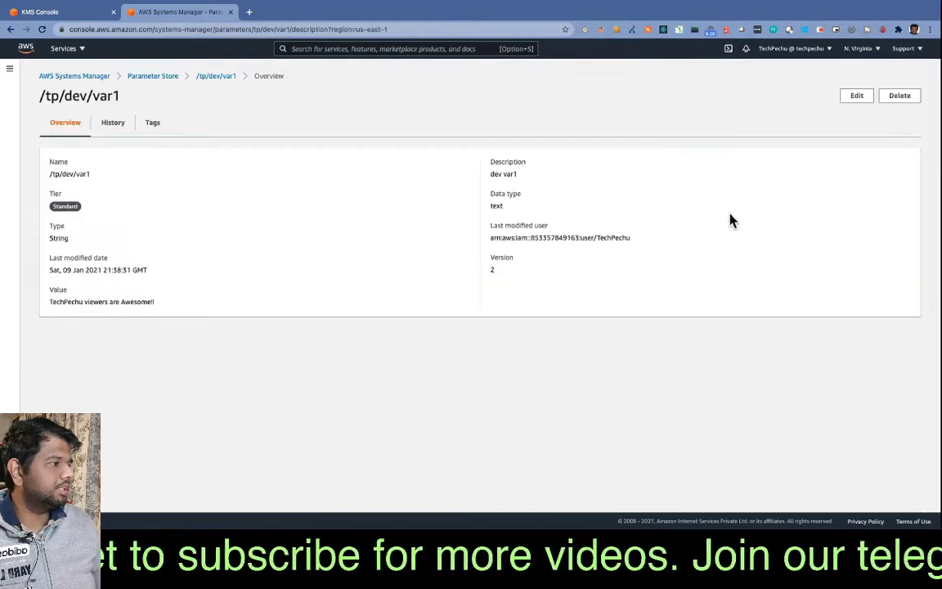
drag(501, 274, 463, 275)
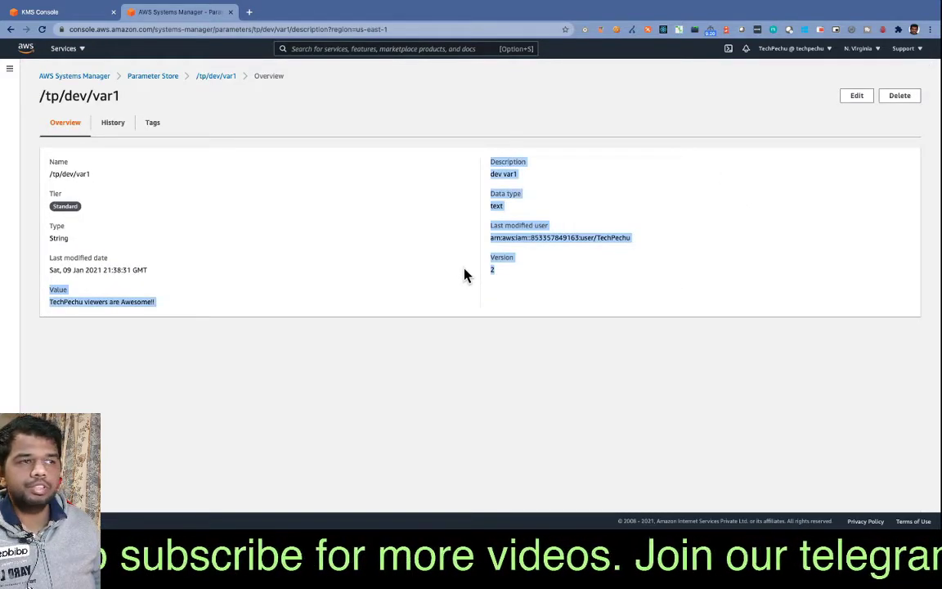
click(109, 132)
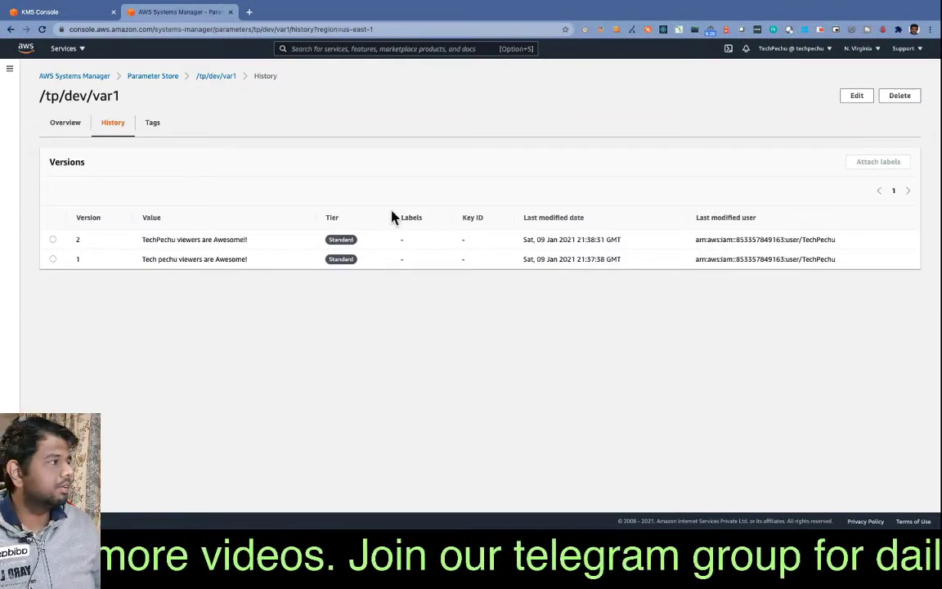
click(64, 126)
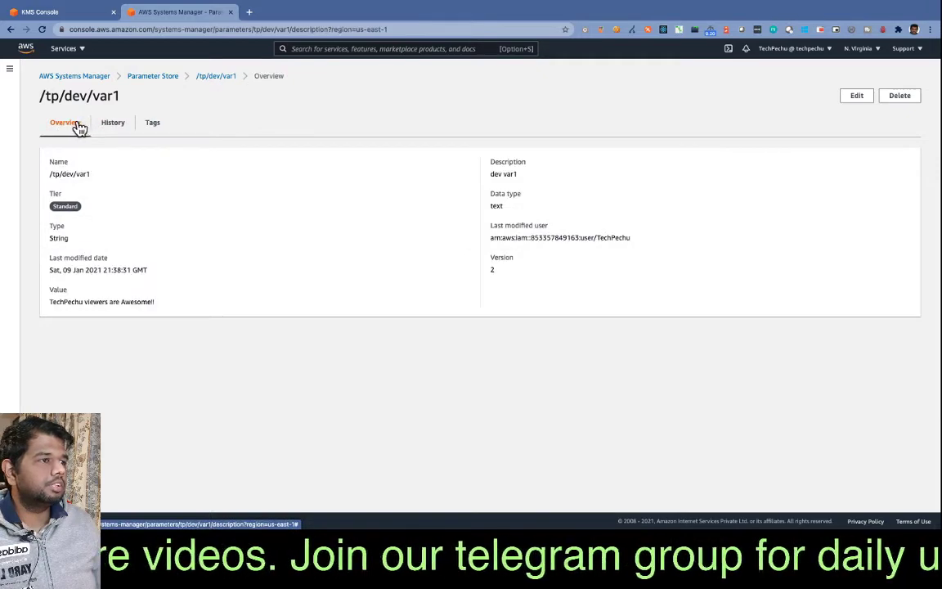
Start a new parameter named /tp/dev/vaeenc with the description "dev variable encrypted"
click(173, 78)
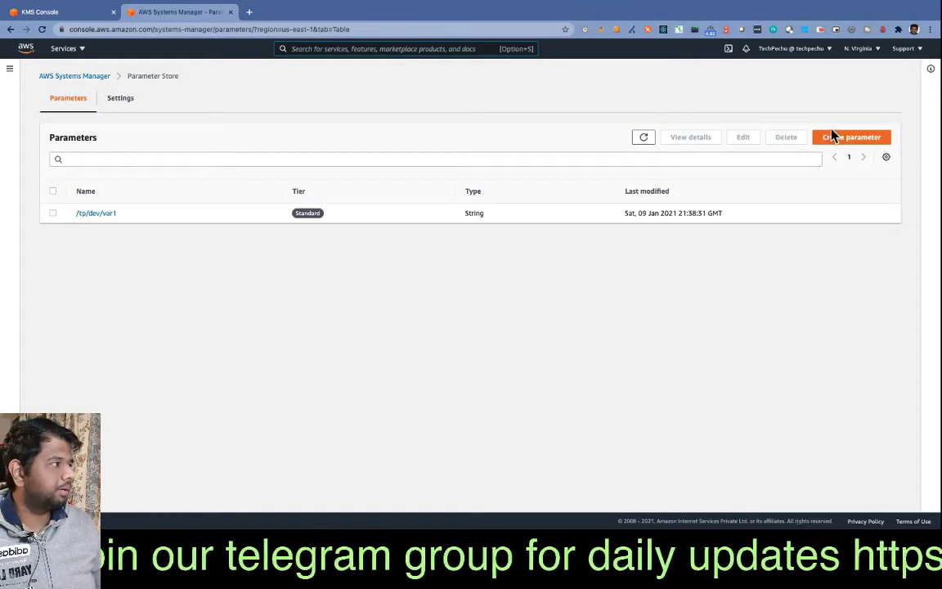
click(859, 139)
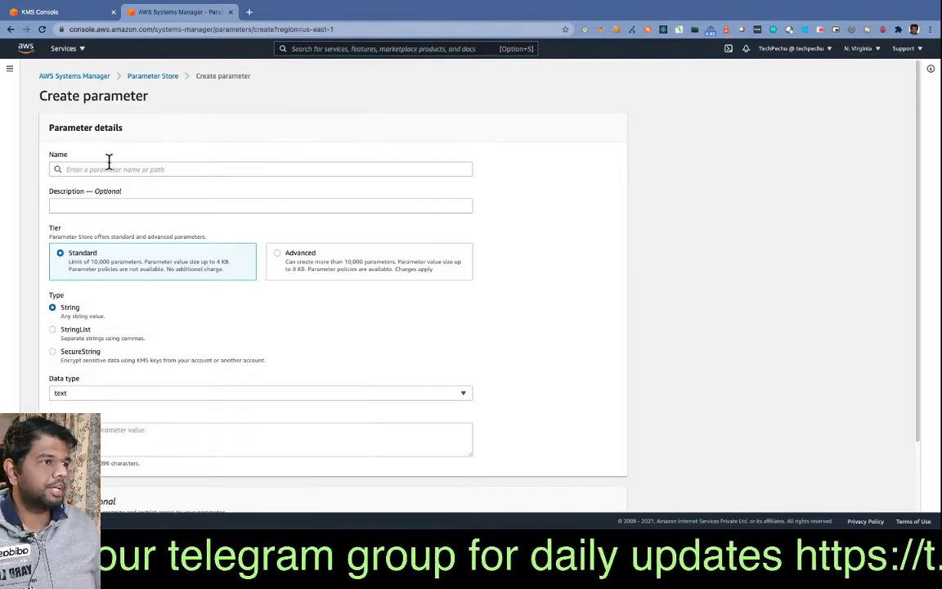
click(106, 169)
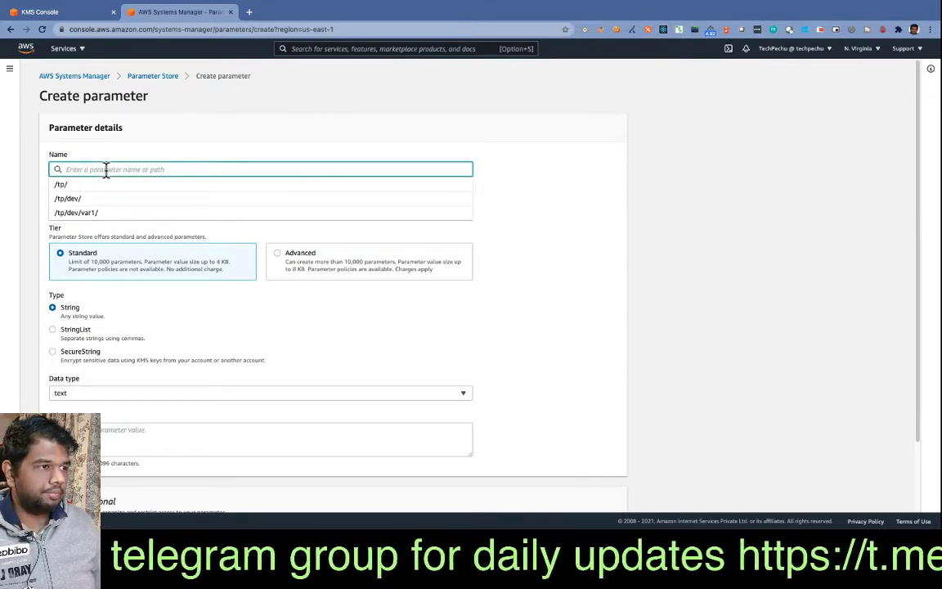
click(98, 199)
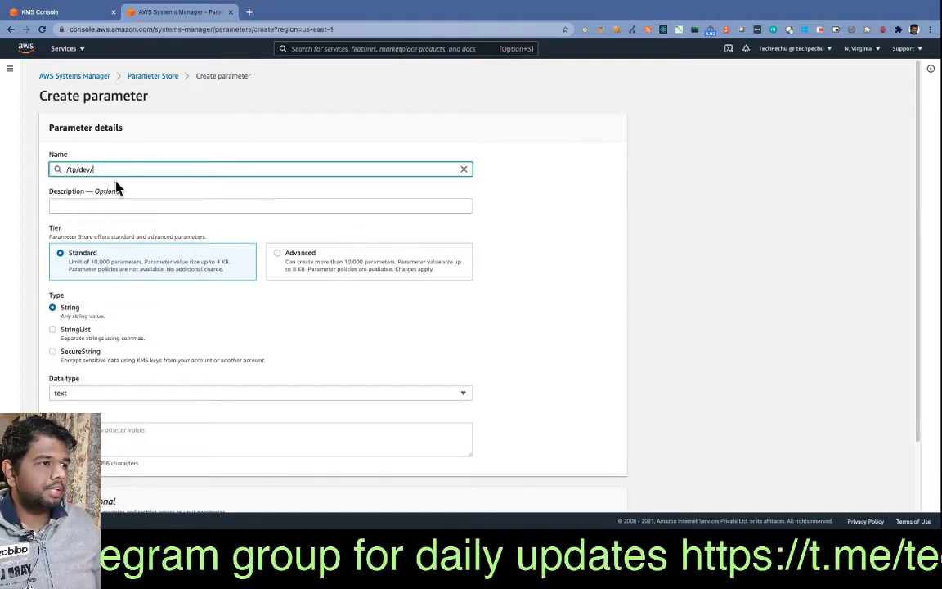
text(vae)
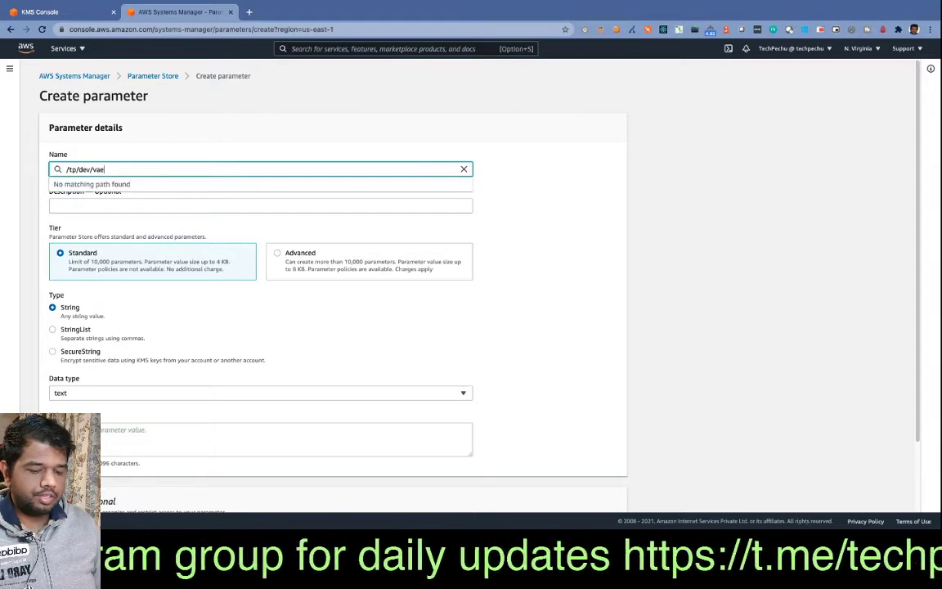
text(enc)
click(99, 169)
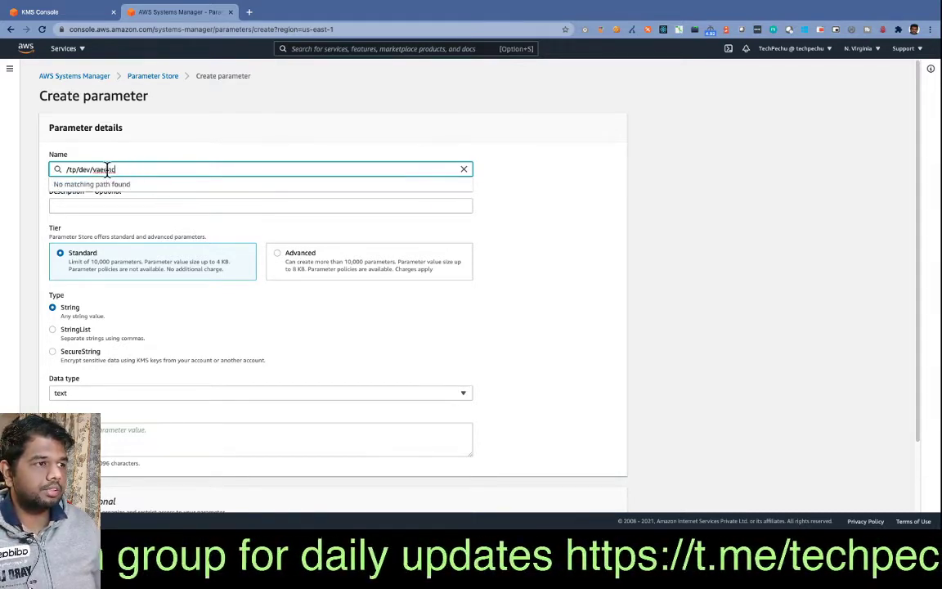
key(BackSpace)
text(e)
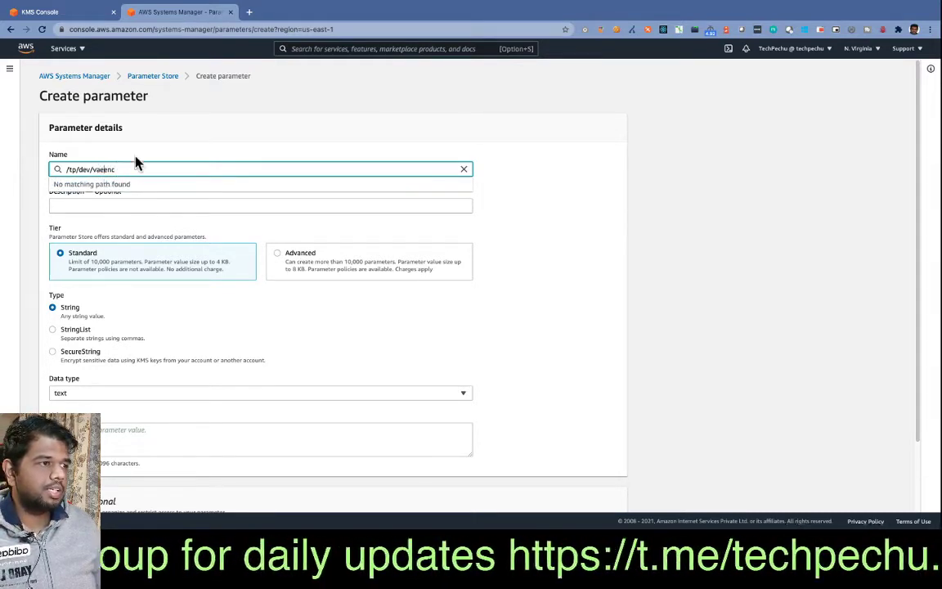
click(121, 140)
click(95, 206)
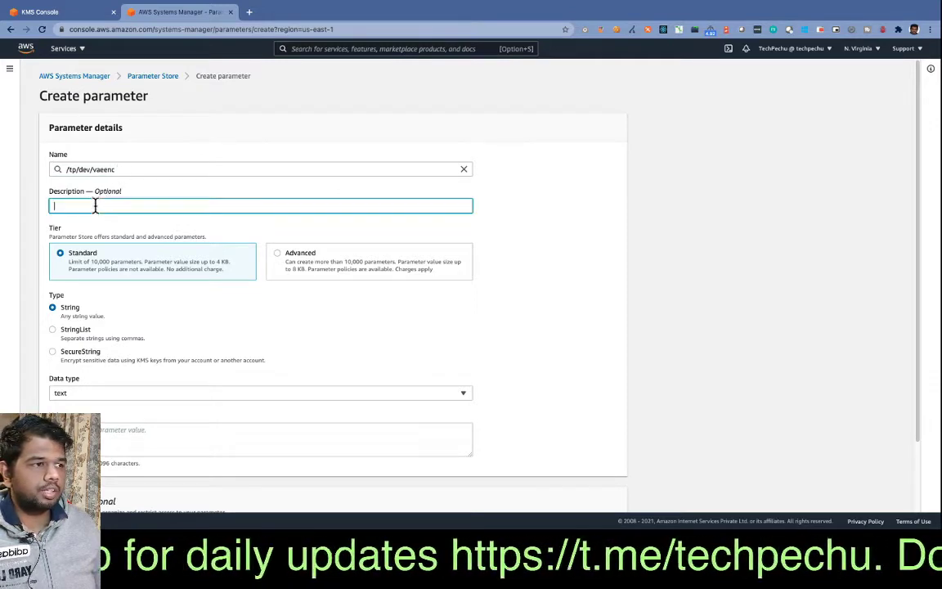
text(dev variable encrypted)
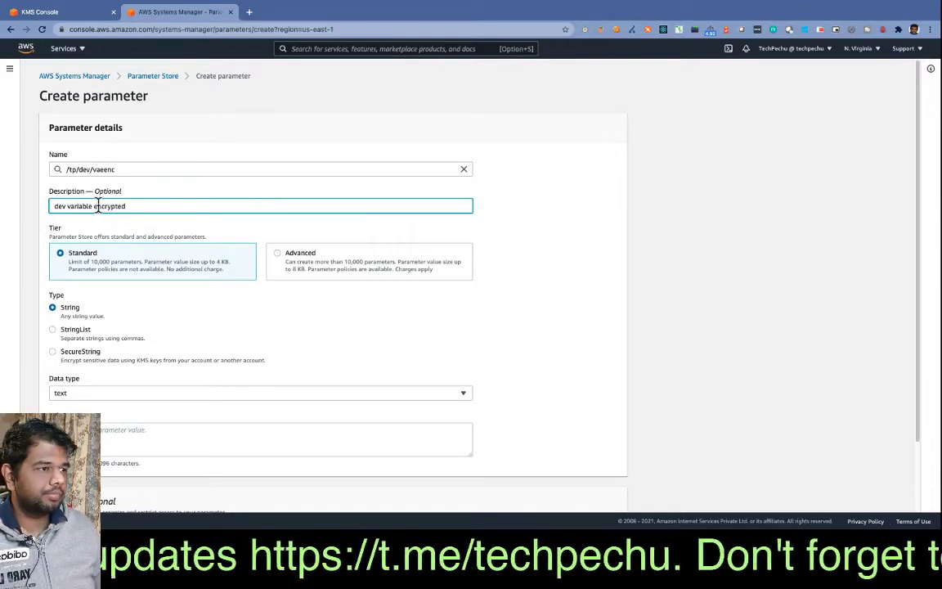
Set the parameter's type to SecureString with KMS key alias/tpencrypt, and check that key in the KMS console's customer managed keys
scroll(131, 294, down, 2)
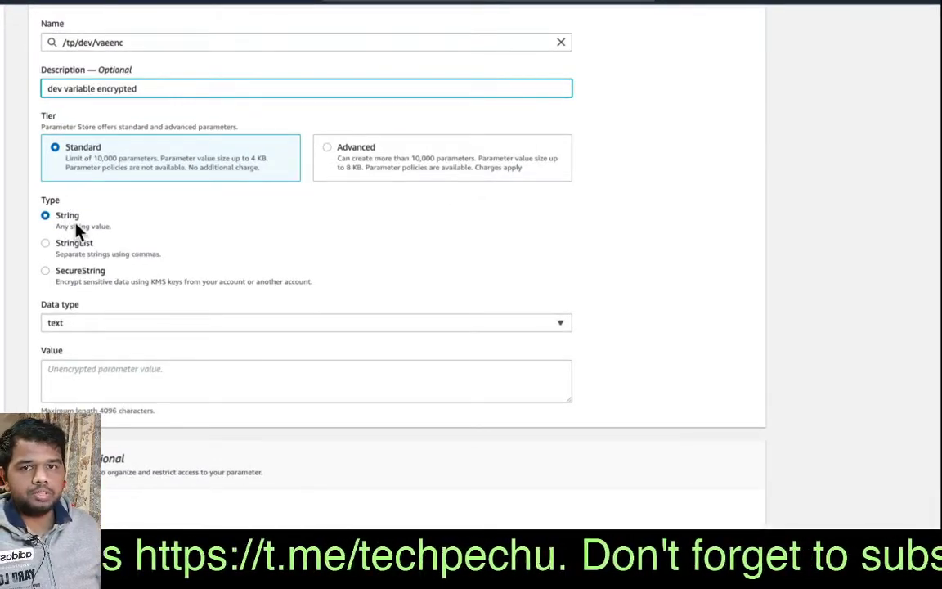
click(45, 271)
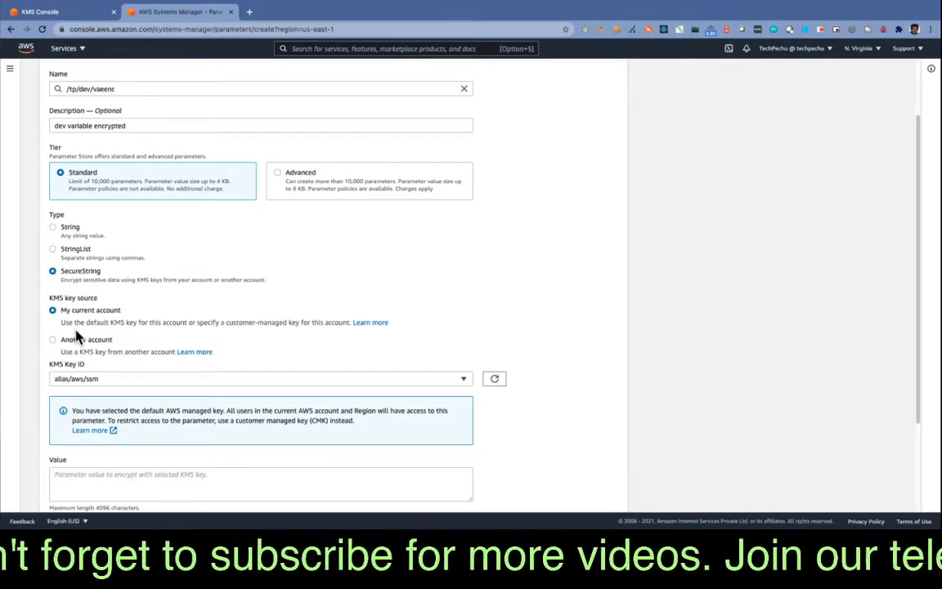
click(115, 380)
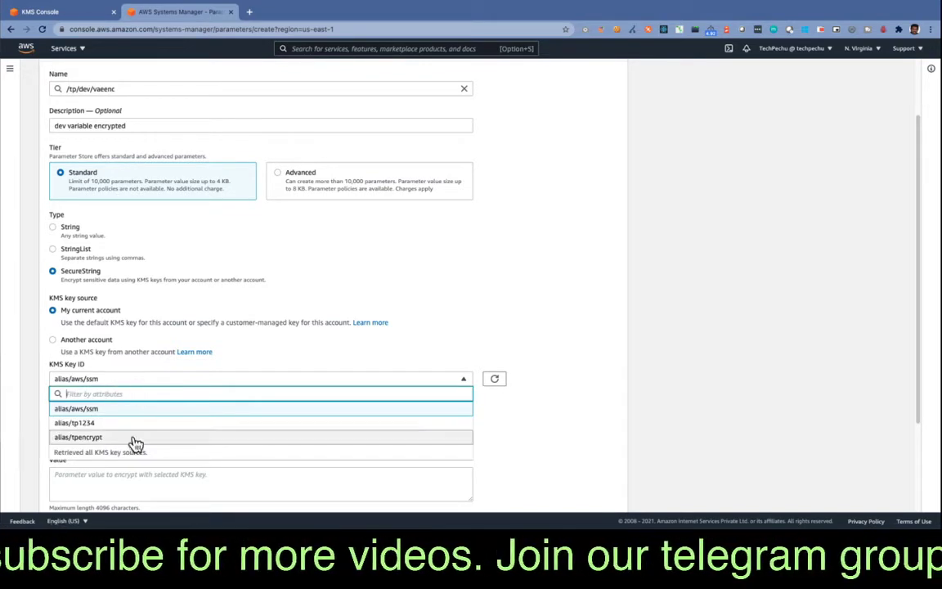
click(86, 437)
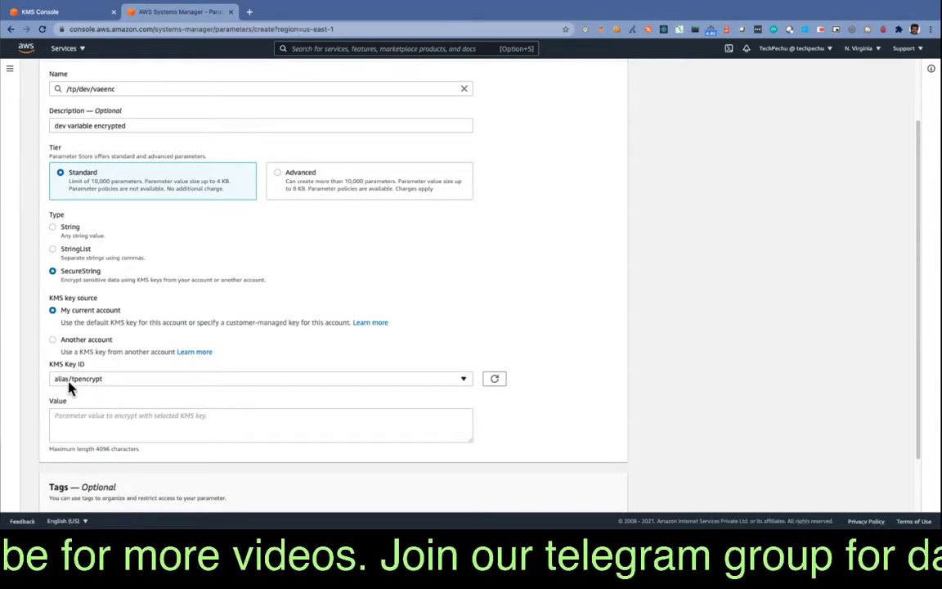
click(59, 12)
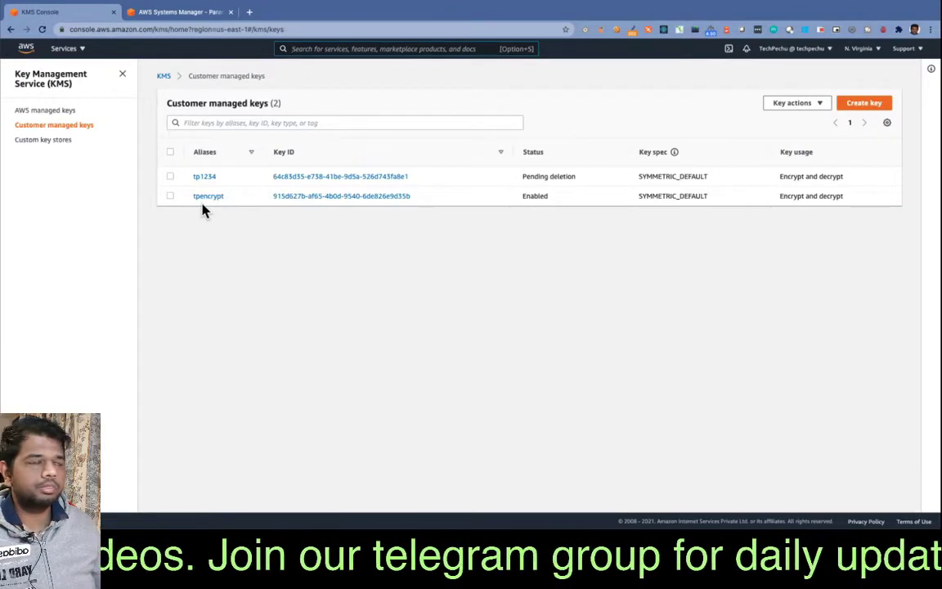
click(168, 13)
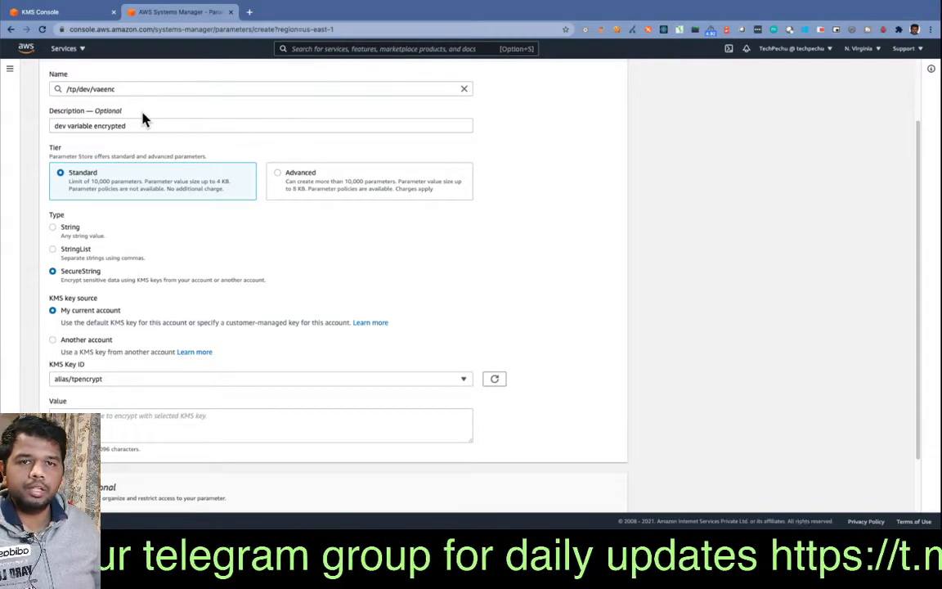
Enter "This is Top secret! Also please subscribe!" as the value of the encrypted parameter
scroll(217, 295, down, 2)
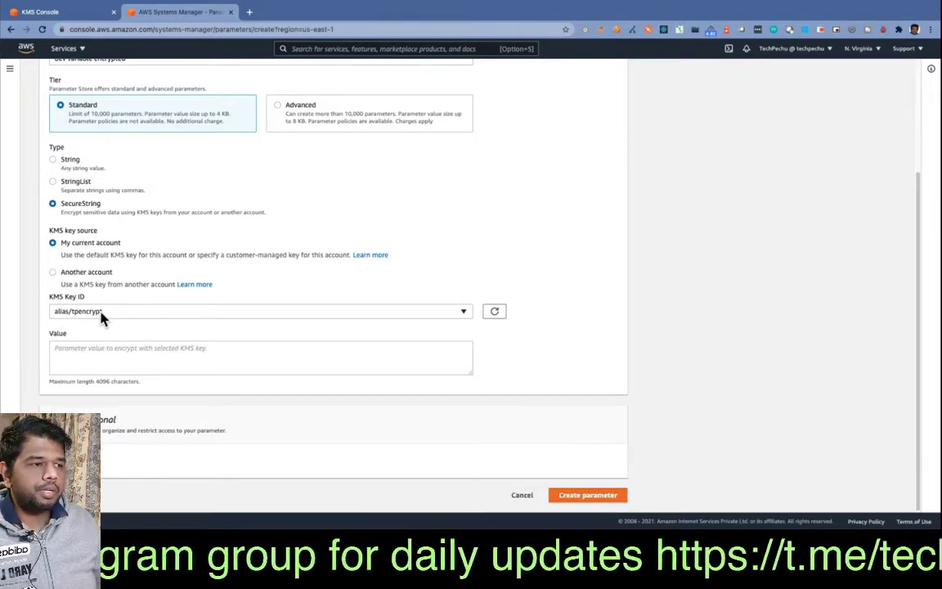
click(85, 354)
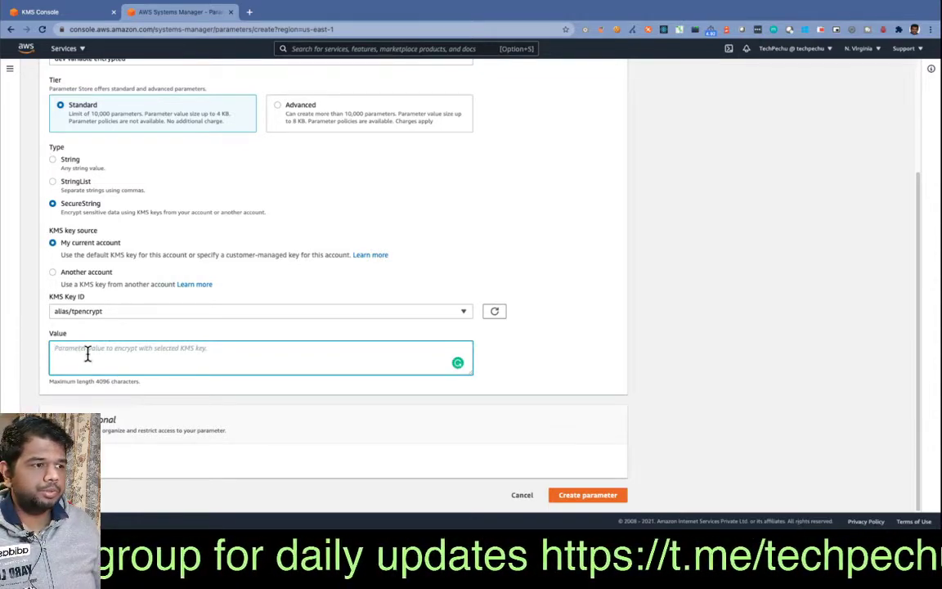
text(This is Top sec)
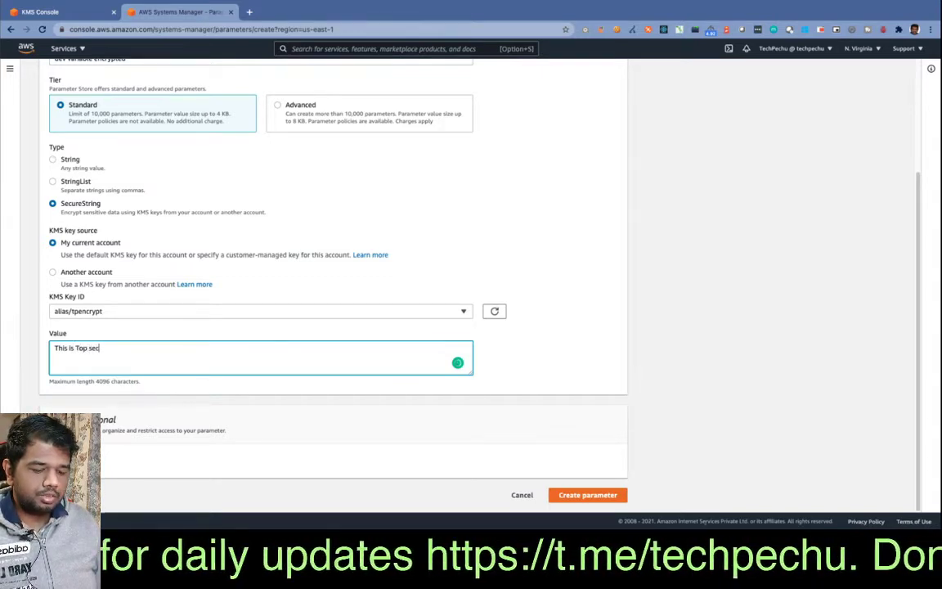
text(ret)
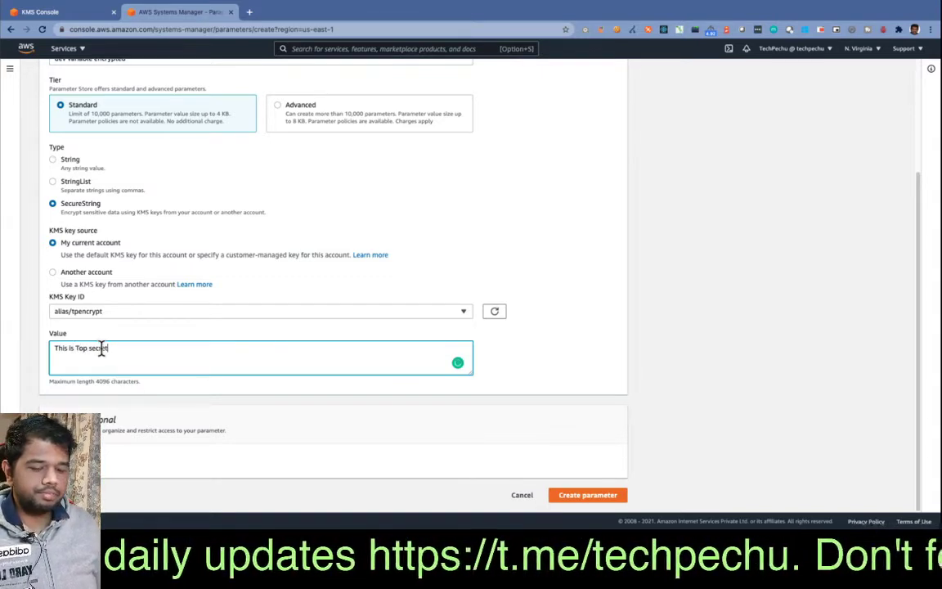
text(! Also)
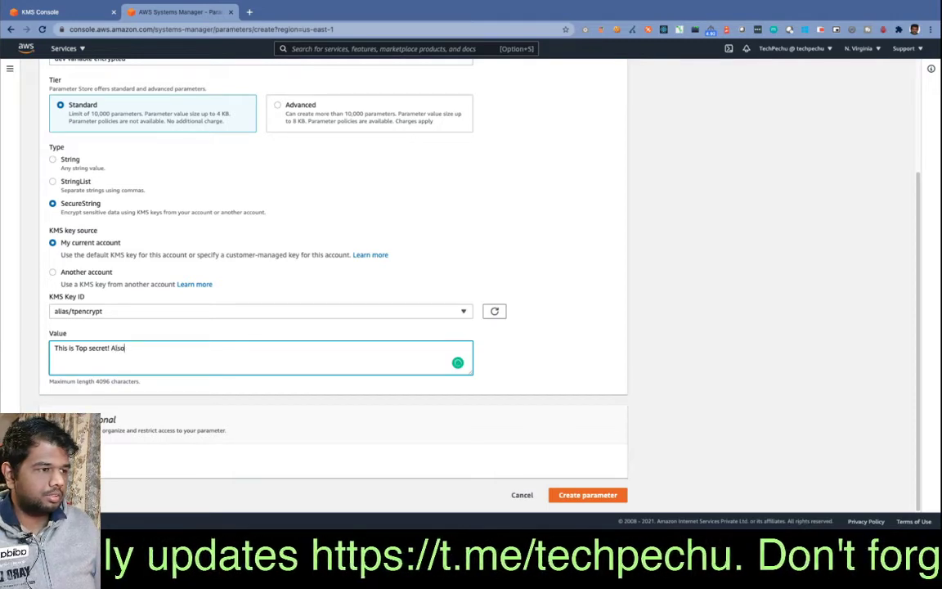
text( please su)
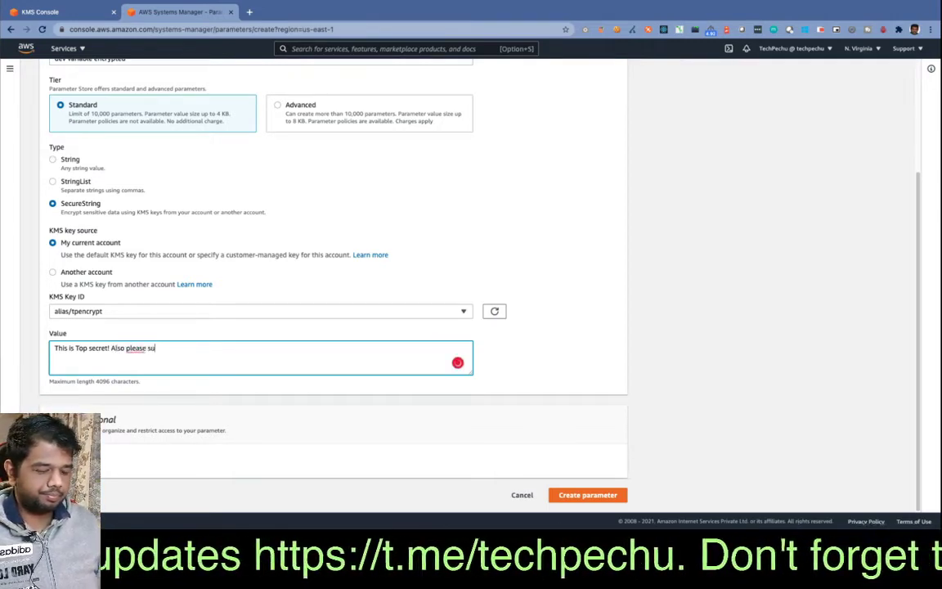
text(bscribe!)
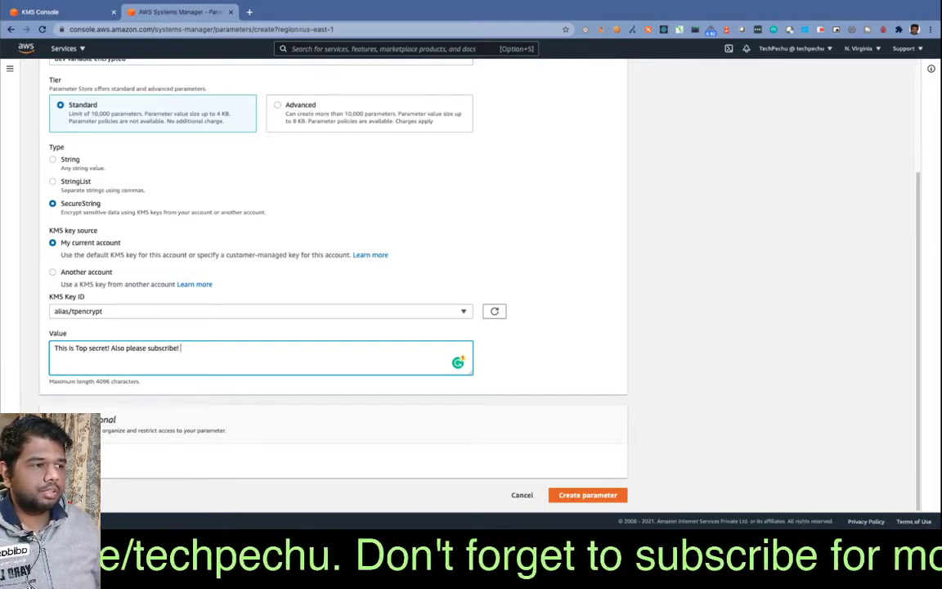
Create the encrypted parameter, then open the details of /tp/dev/vaeenc and reveal its decrypted value
triple_click(128, 342)
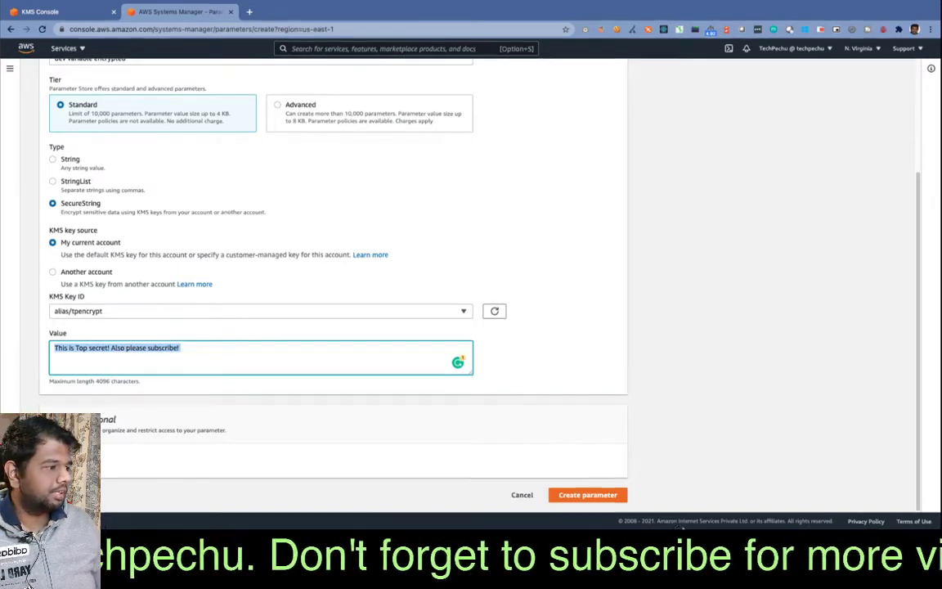
click(611, 496)
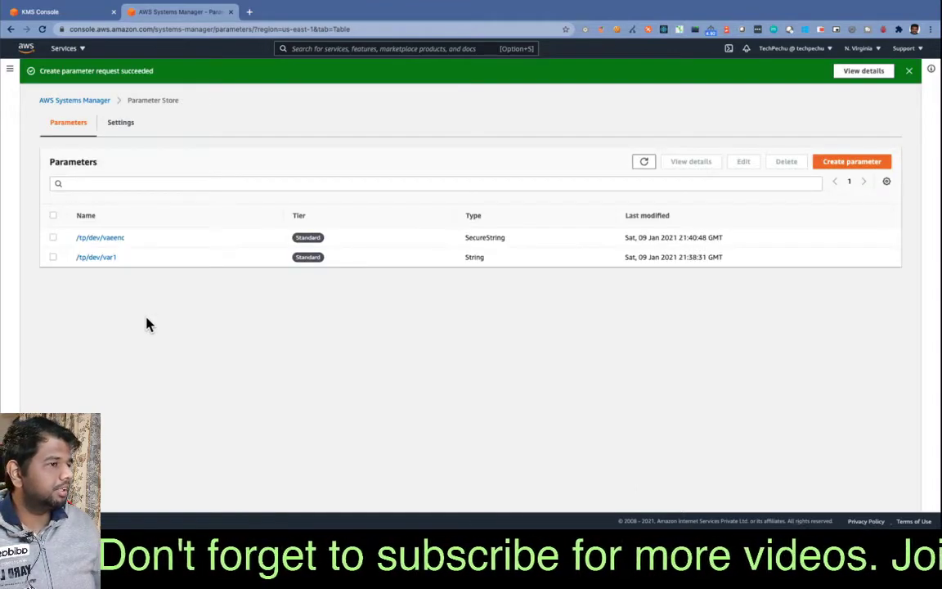
click(99, 238)
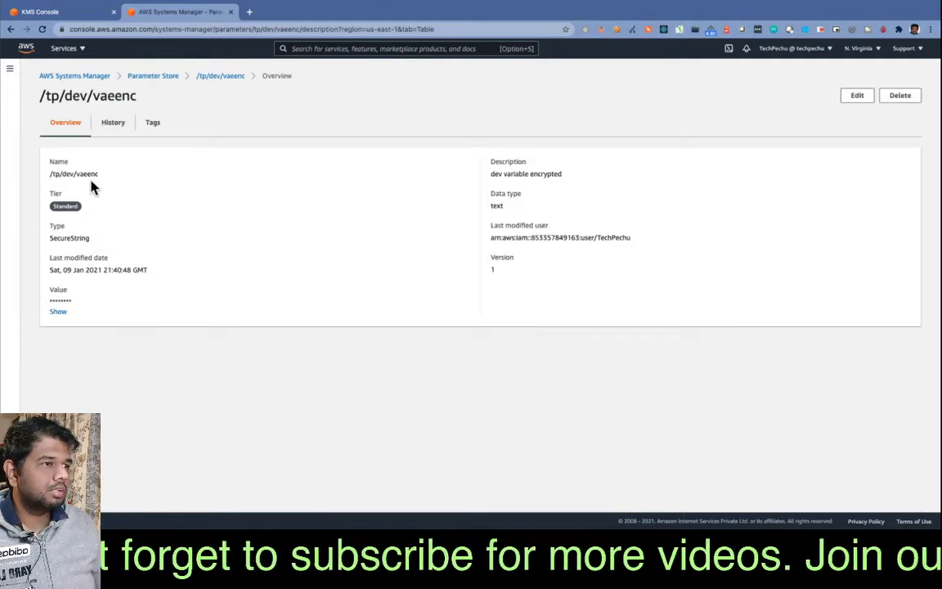
drag(49, 302, 81, 307)
click(59, 312)
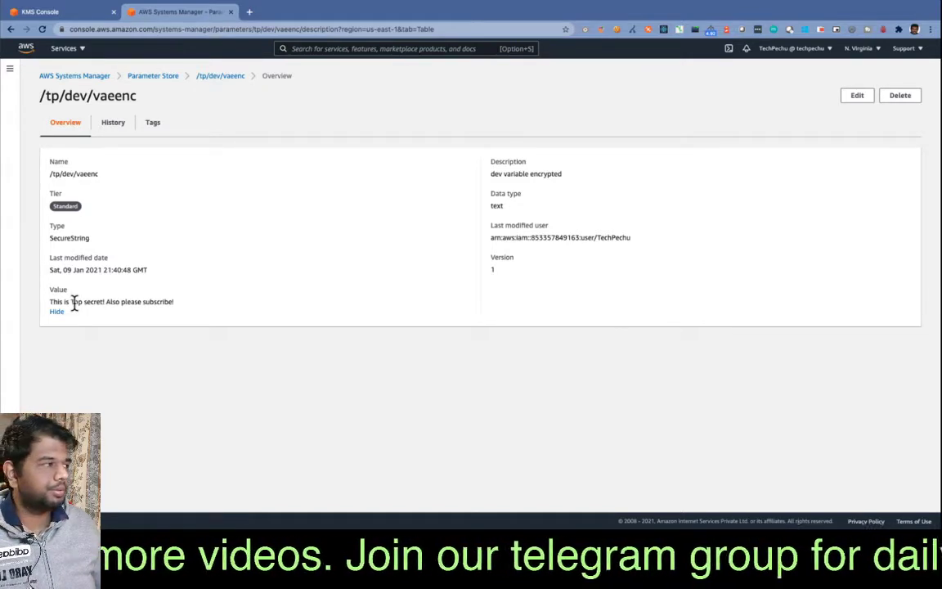
Start a new parameter named /tp/prod/var1/, based on the existing /tp/dev/var1/ path, with the description "For prod var1"
click(220, 75)
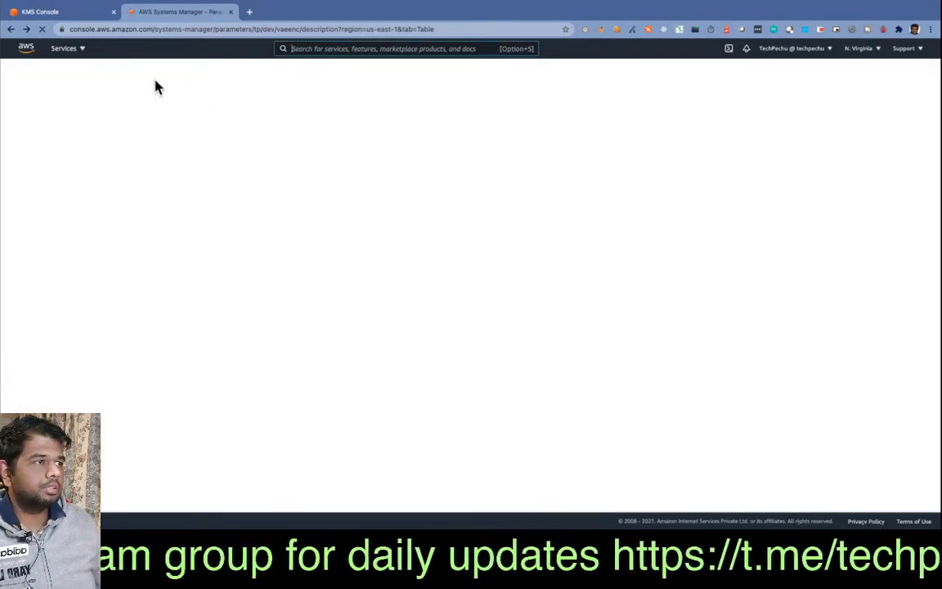
click(842, 146)
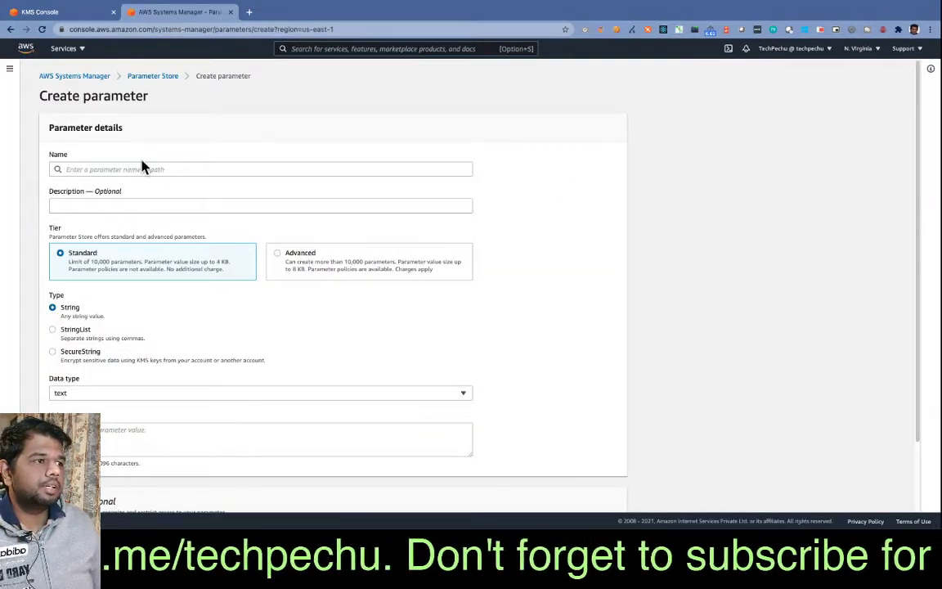
click(142, 168)
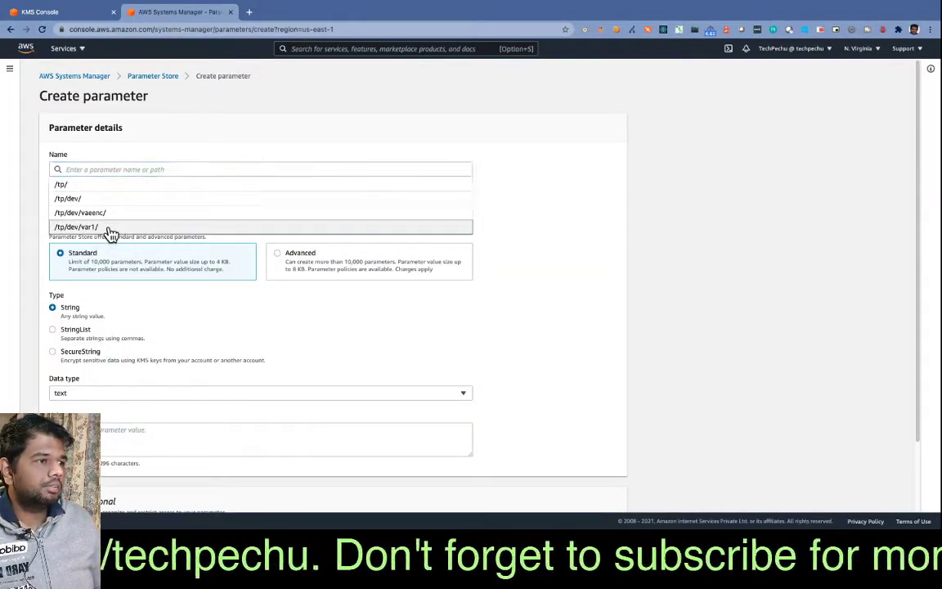
click(109, 228)
drag(78, 170, 93, 171)
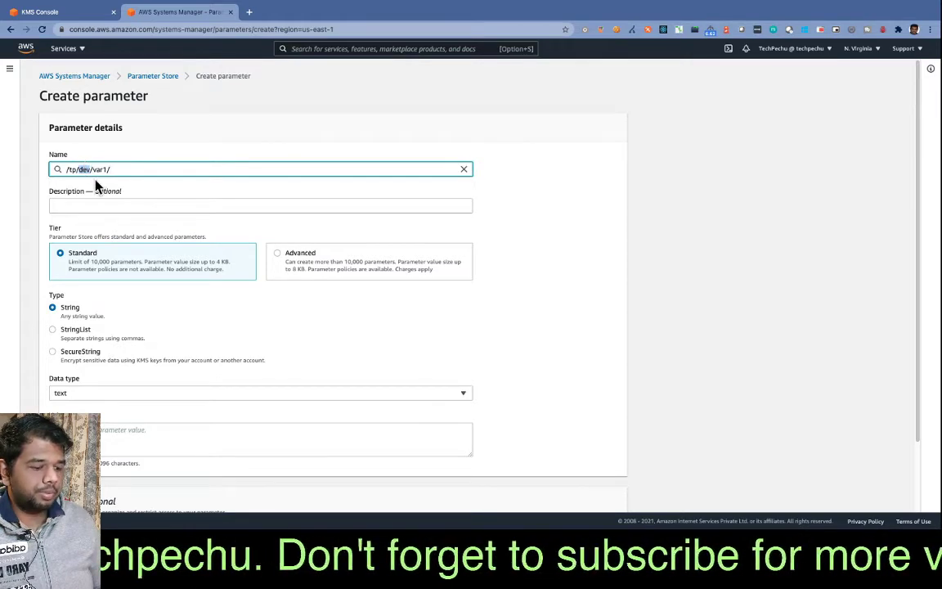
text(prod)
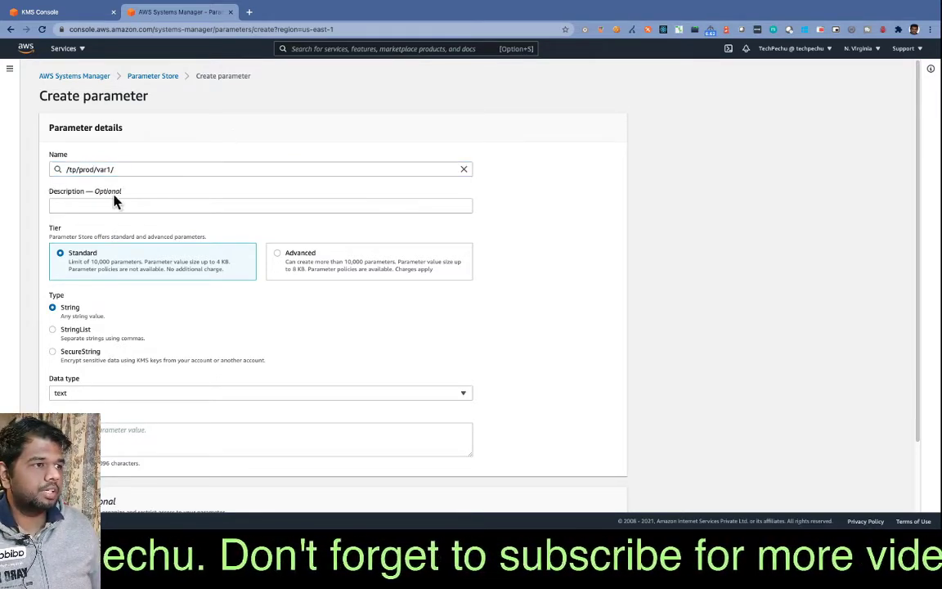
click(103, 204)
text(For prod var1)
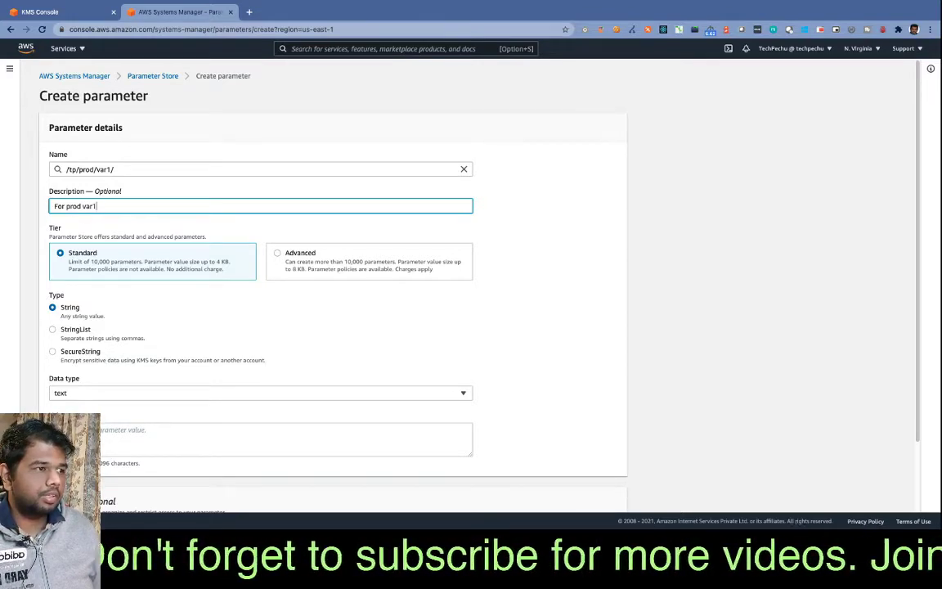
Enter "Hi guys!" as the String value of the prod parameter and try to create it
scroll(108, 203, down, 2)
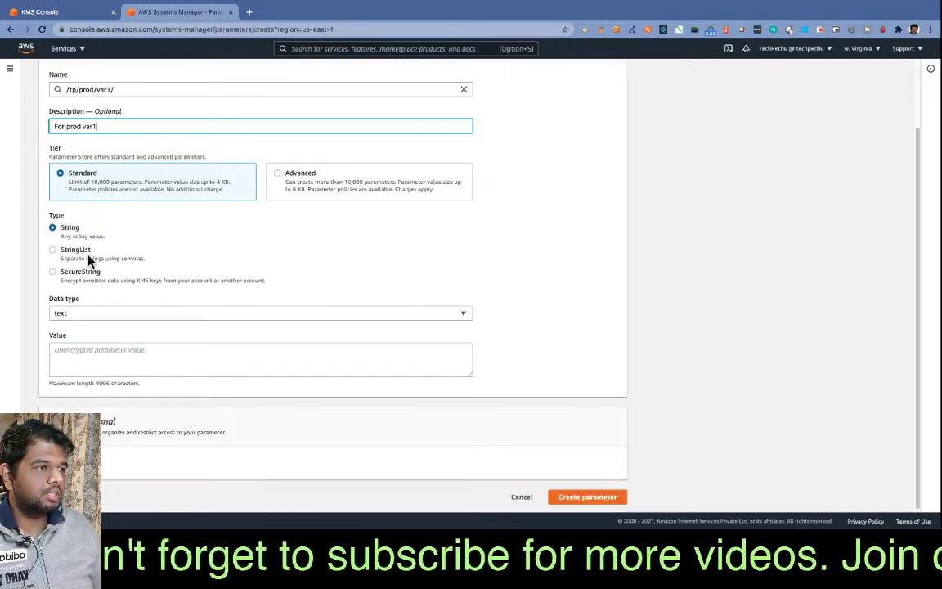
click(71, 351)
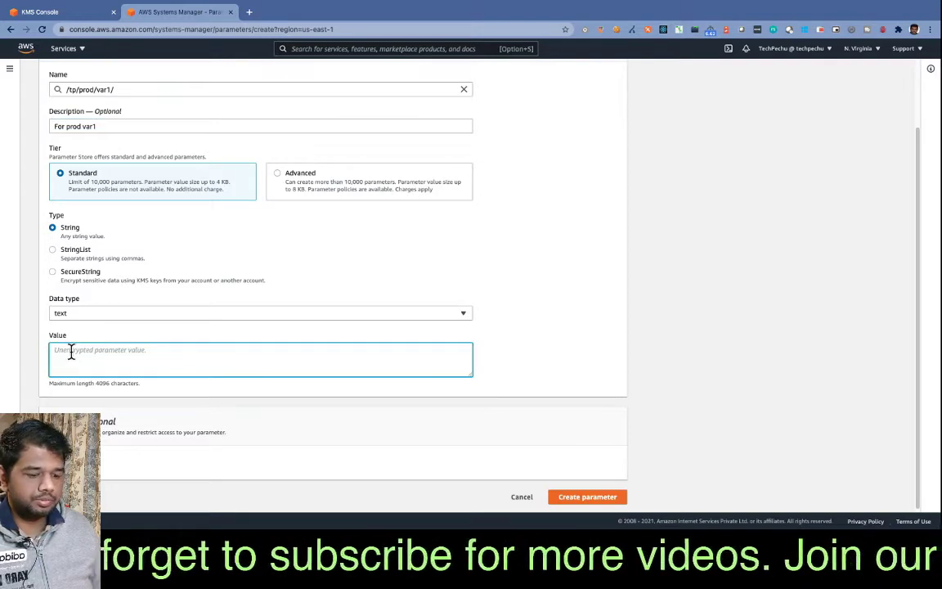
text(t)
key(BackSpace)
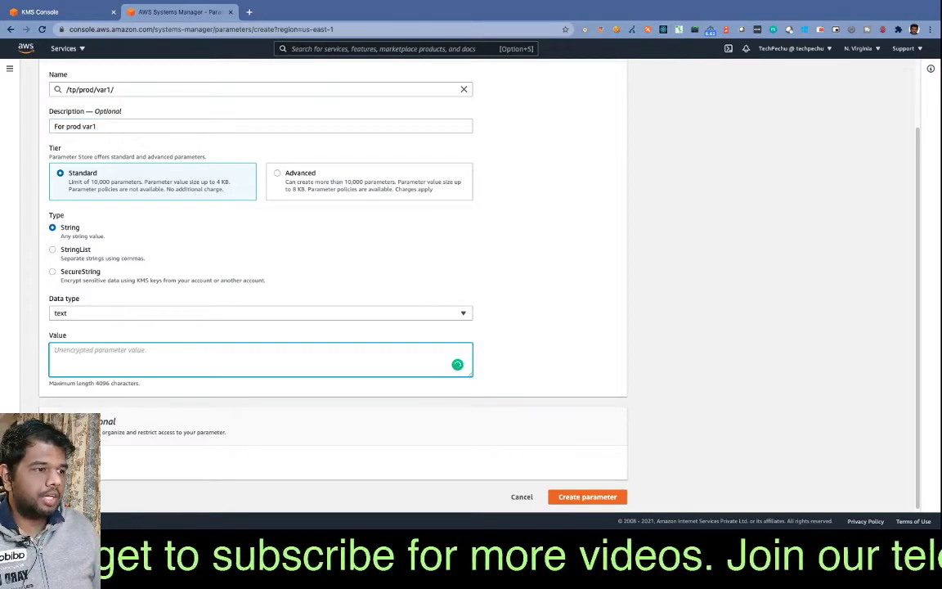
text(Hi guys!)
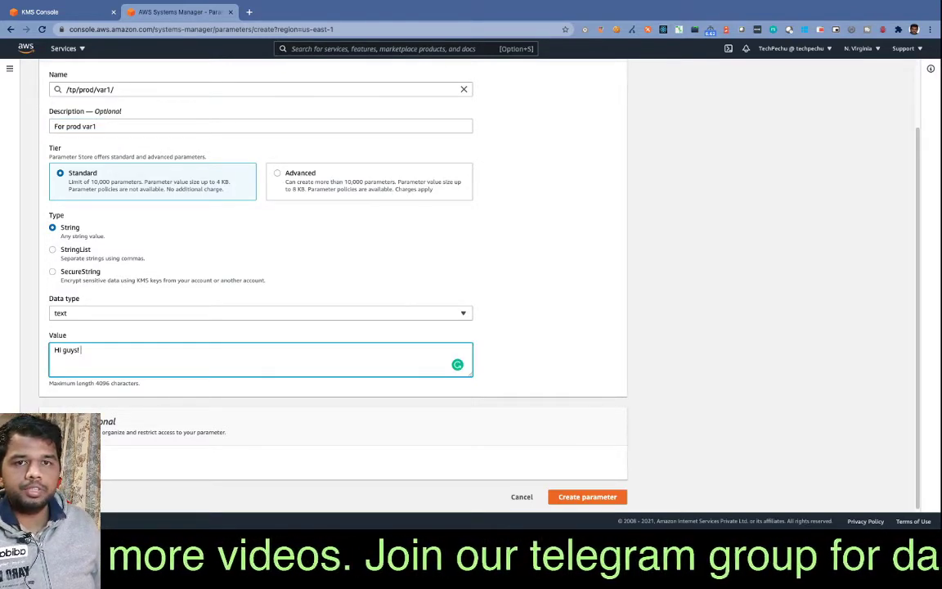
scroll(139, 358, down, 1)
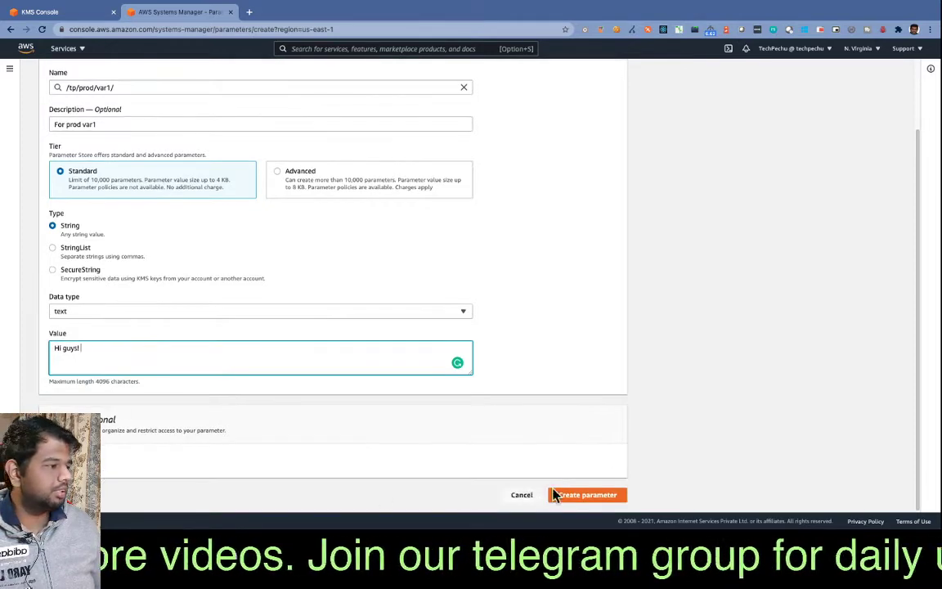
click(603, 500)
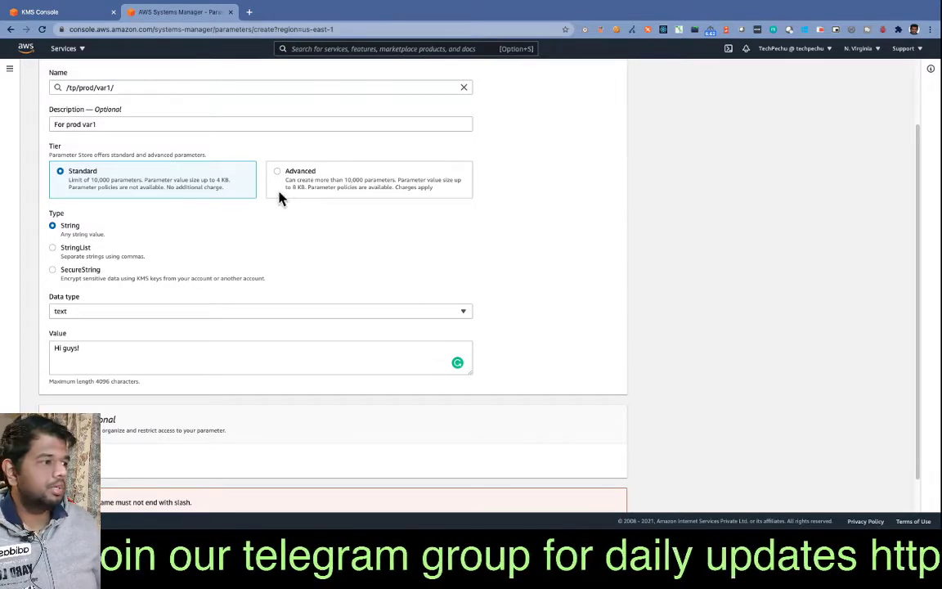
Remove the trailing slash so the name is /tp/prod/var1, and create the parameter
scroll(471, 328, down, 1)
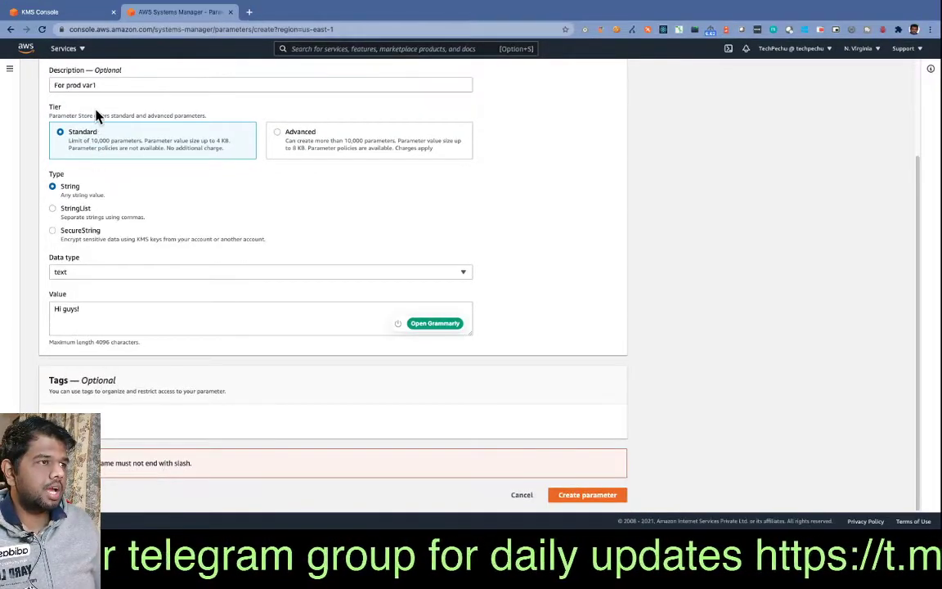
scroll(106, 188, up, 3)
click(127, 169)
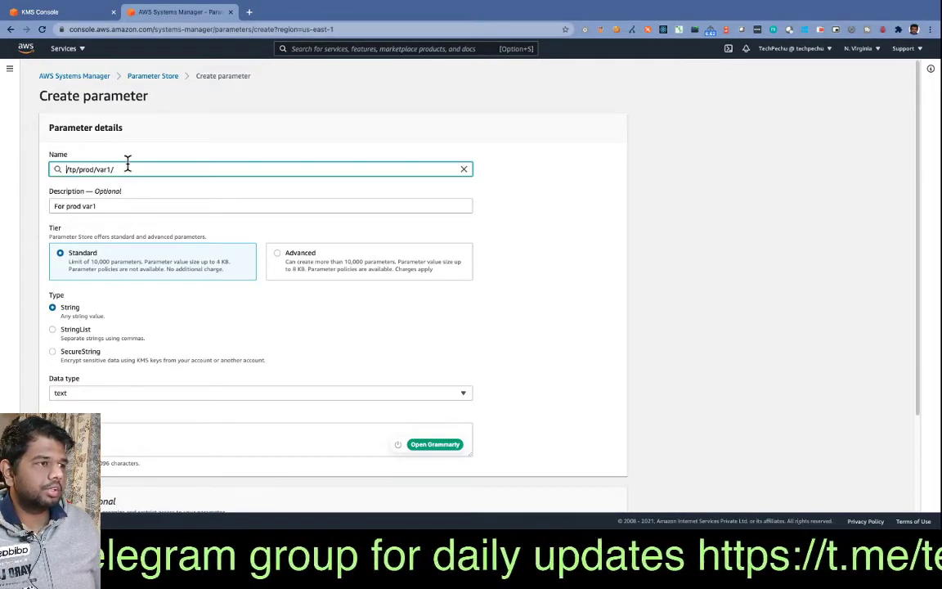
key(BackSpace)
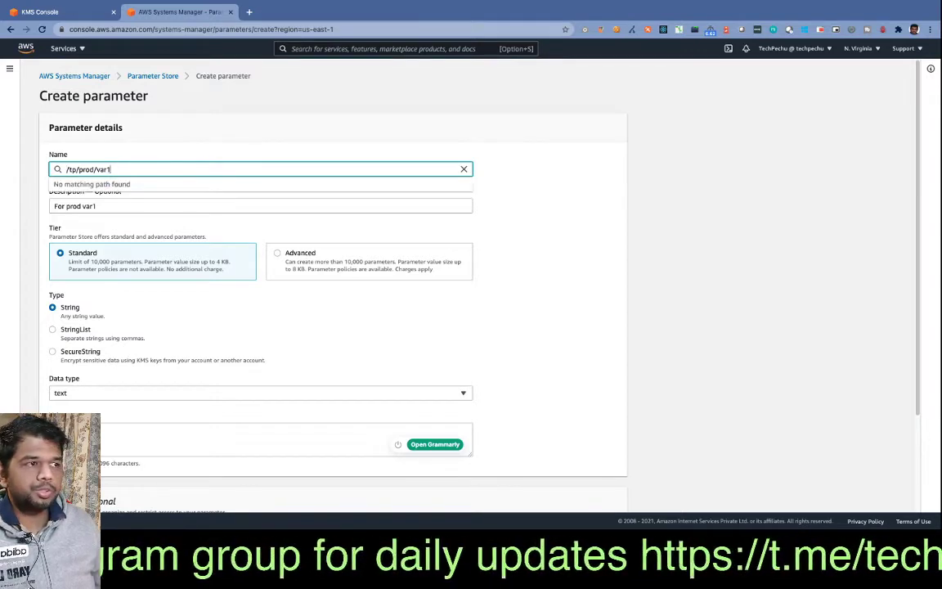
drag(95, 169, 109, 169)
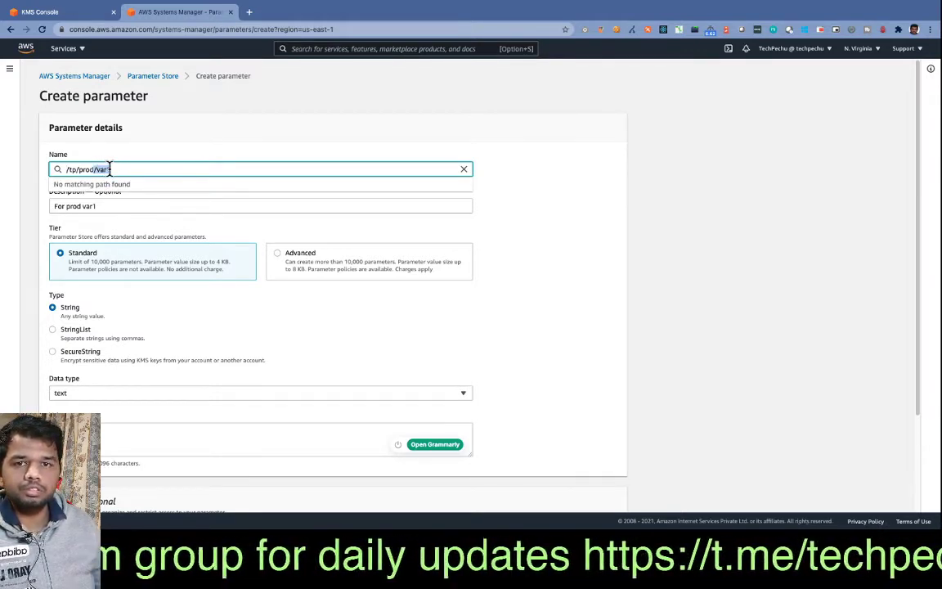
scroll(310, 230, down, 3)
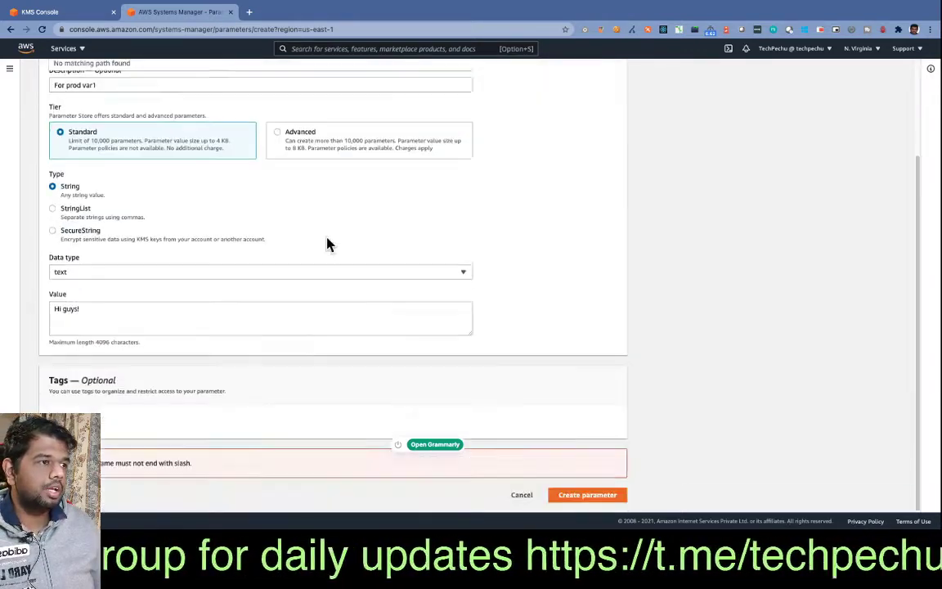
scroll(449, 204, up, 3)
click(139, 145)
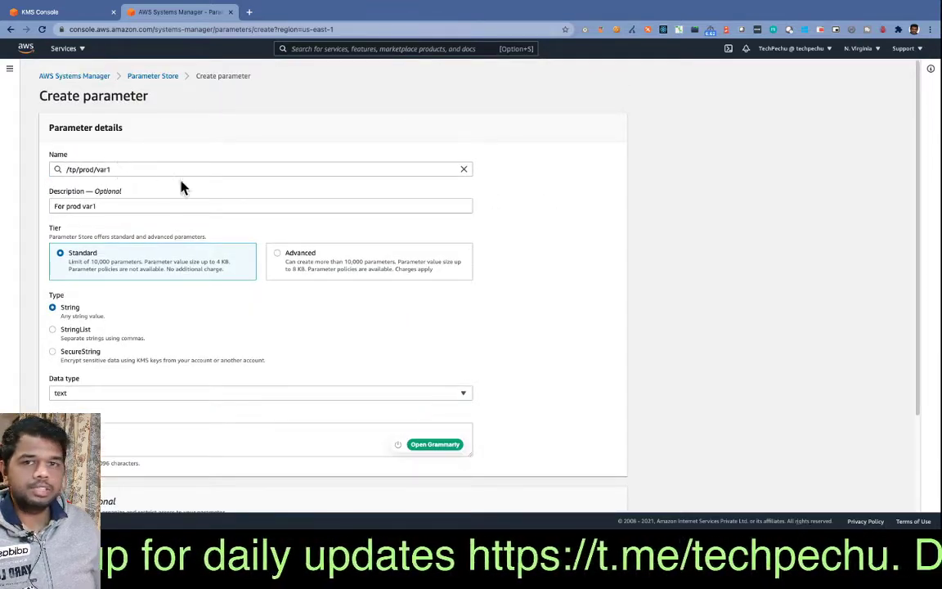
scroll(313, 239, down, 3)
click(571, 496)
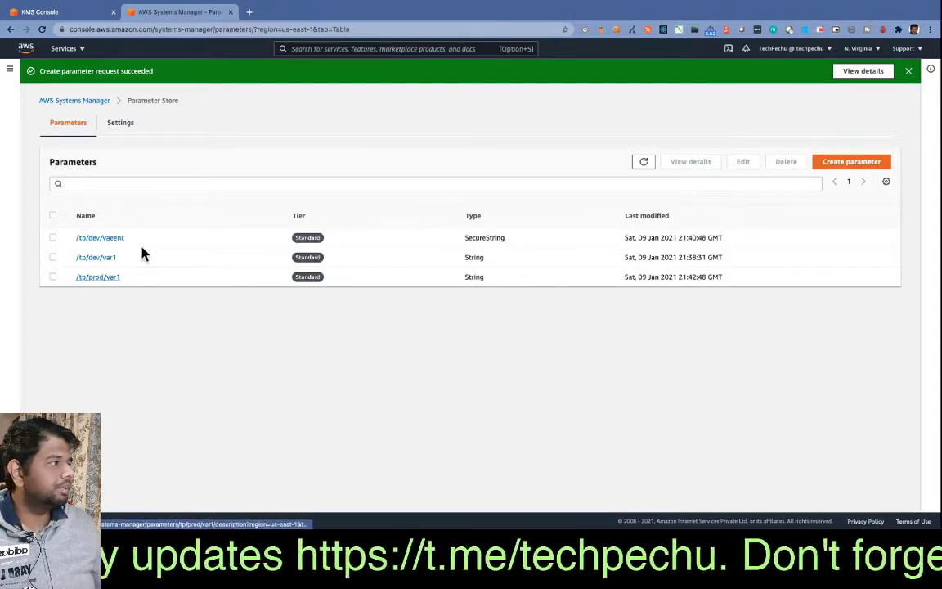
Start another parameter named /tp/prod/vaeenc with the description "encrypted variable for prod"
click(834, 166)
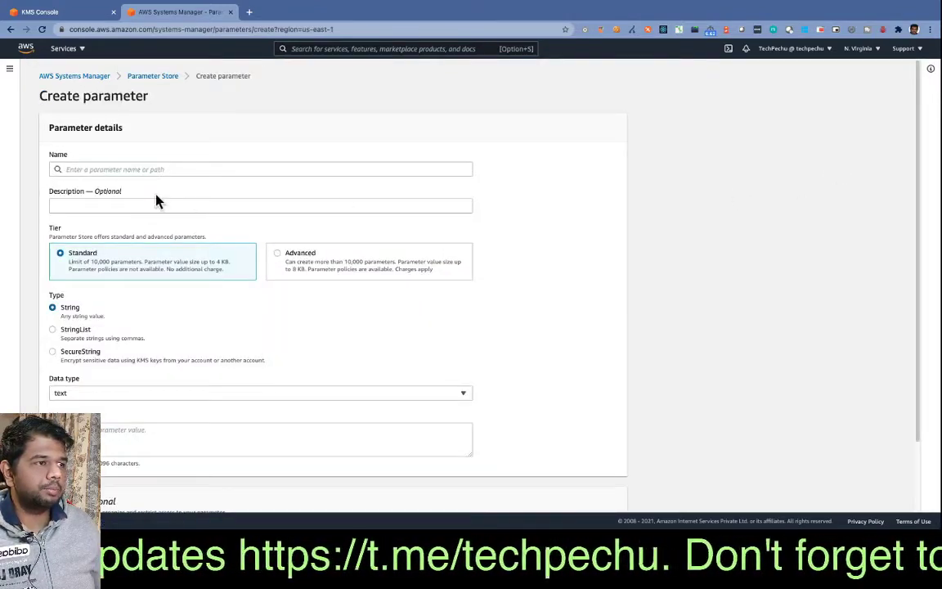
click(131, 169)
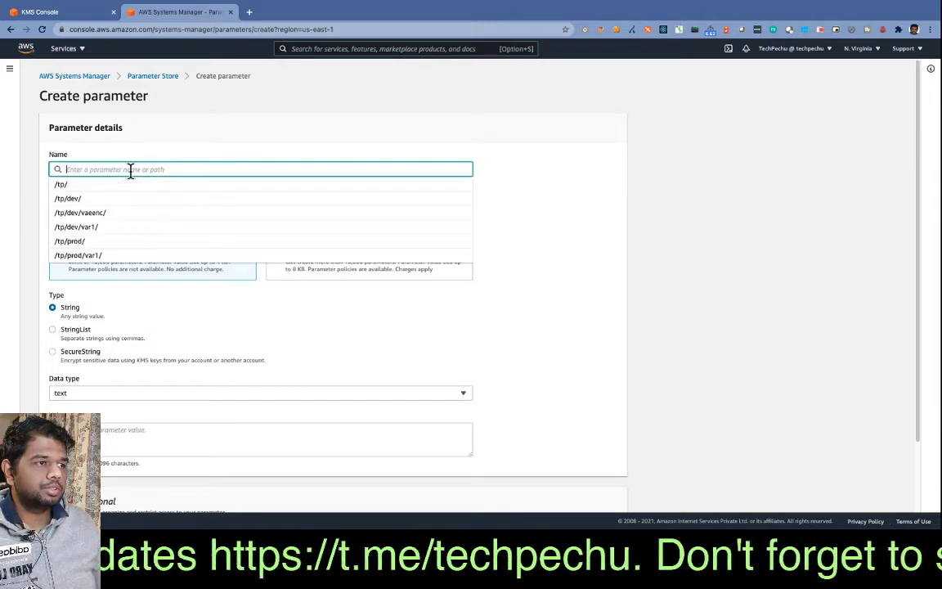
click(82, 255)
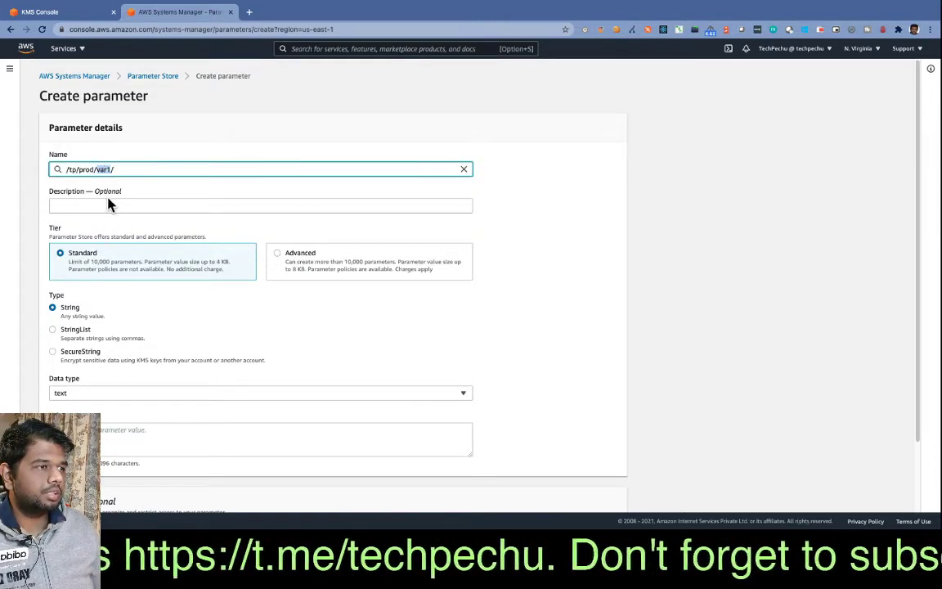
text(var)
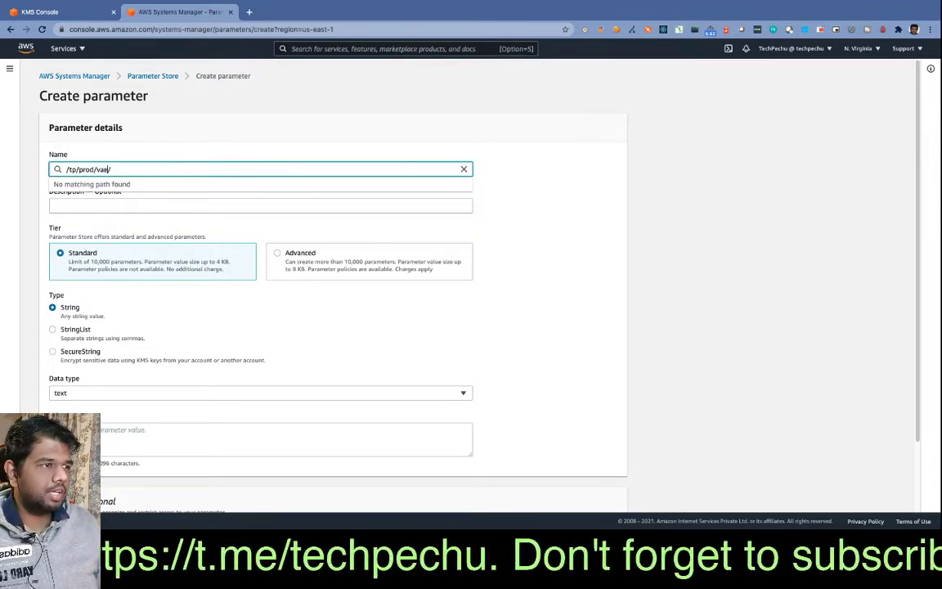
text(enc/)
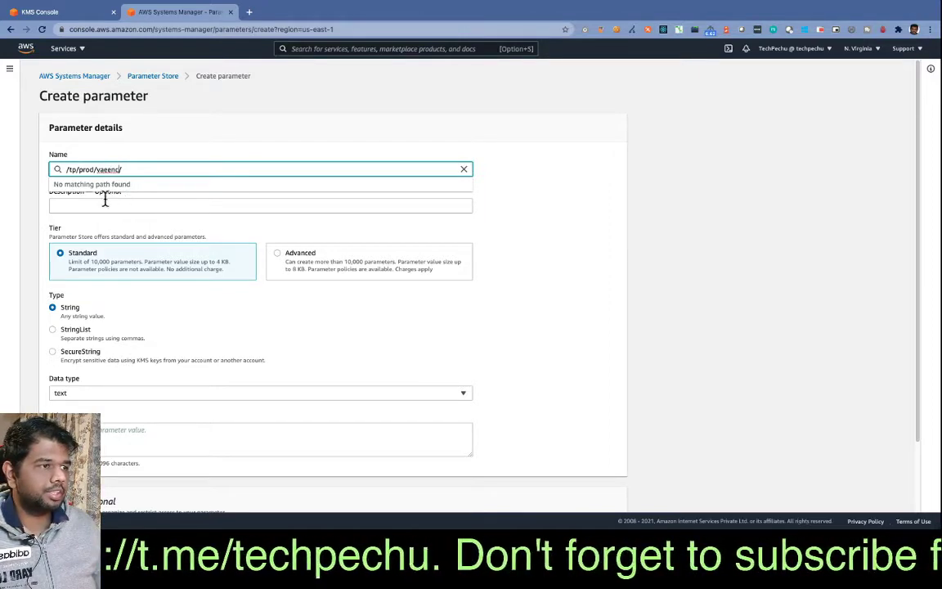
click(105, 202)
click(137, 168)
key(BackSpace)
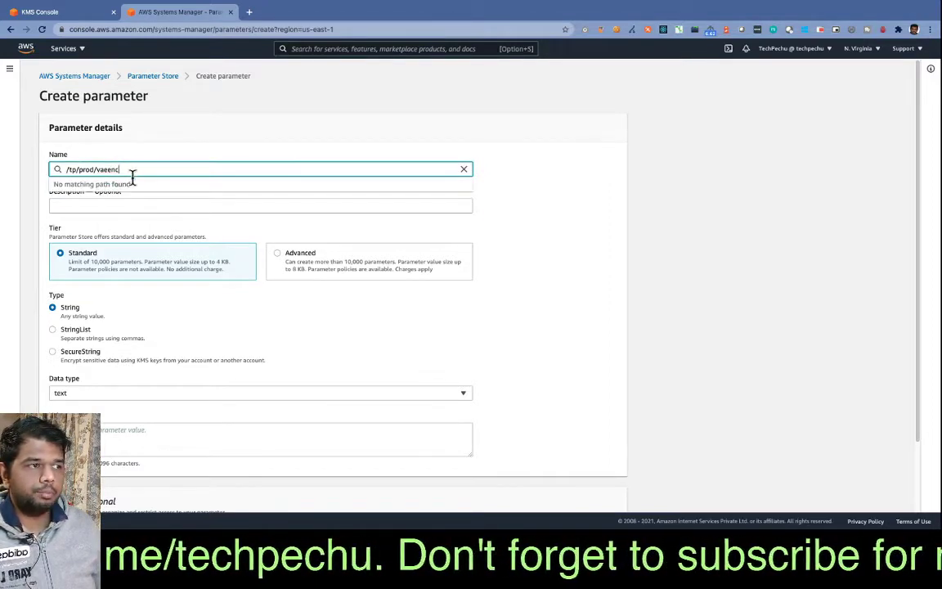
click(116, 206)
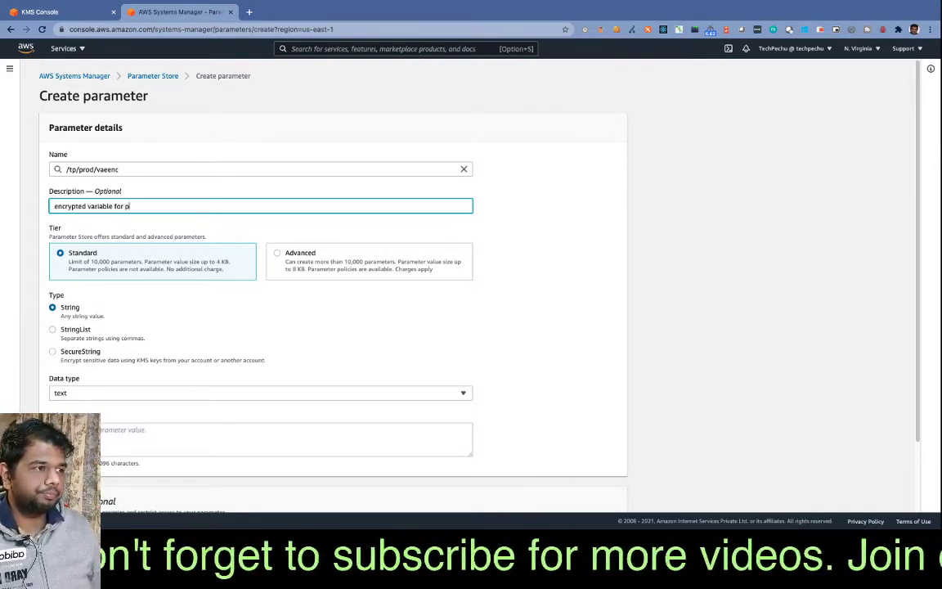
scroll(133, 258, down, 2)
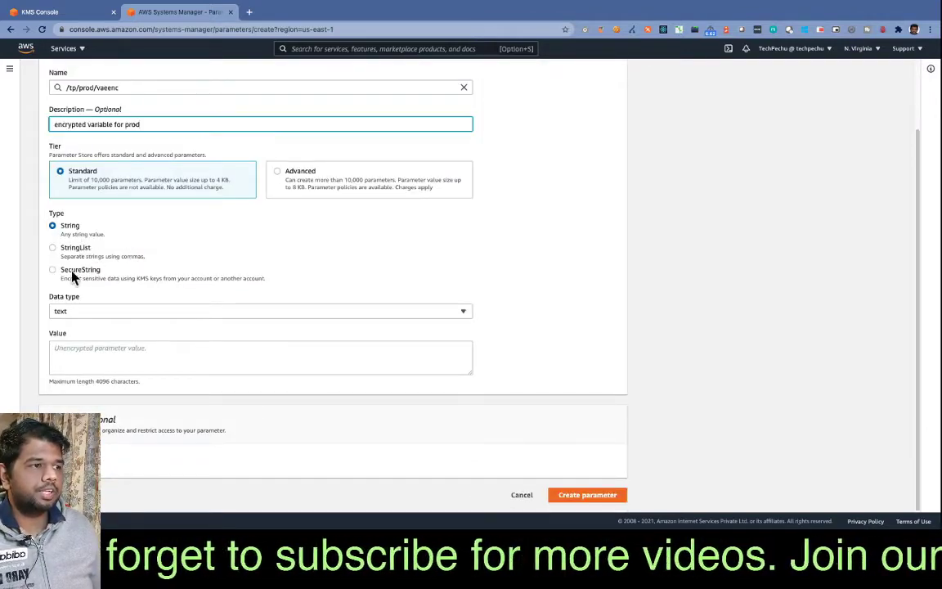